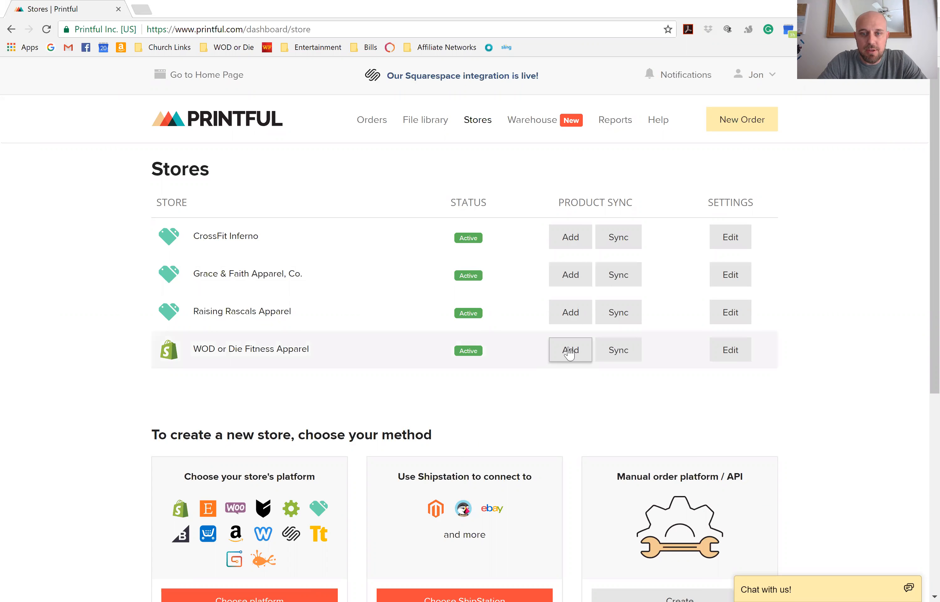
Step: Start adding a new product to the WOD or Die Fitness Apparel store and browse to men's T-shirts
{"action": "left_click", "coordinate": [570, 350]}
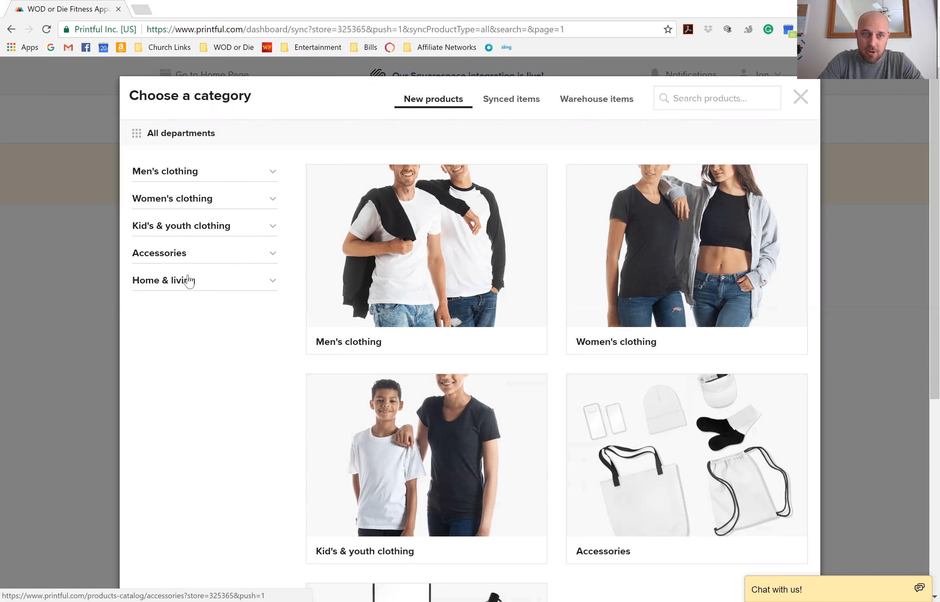
{"action": "left_click", "coordinate": [515, 102]}
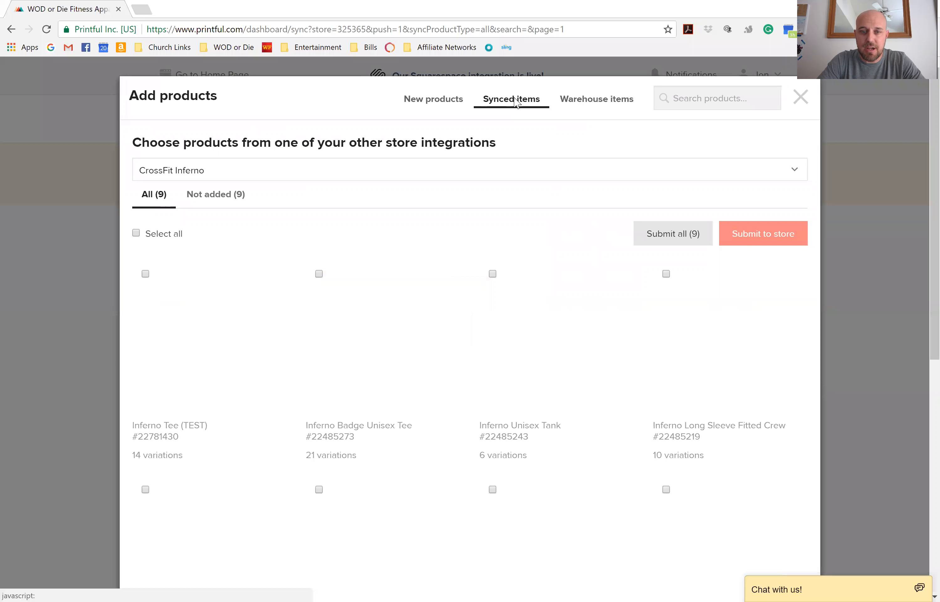
{"action": "left_click", "coordinate": [446, 106]}
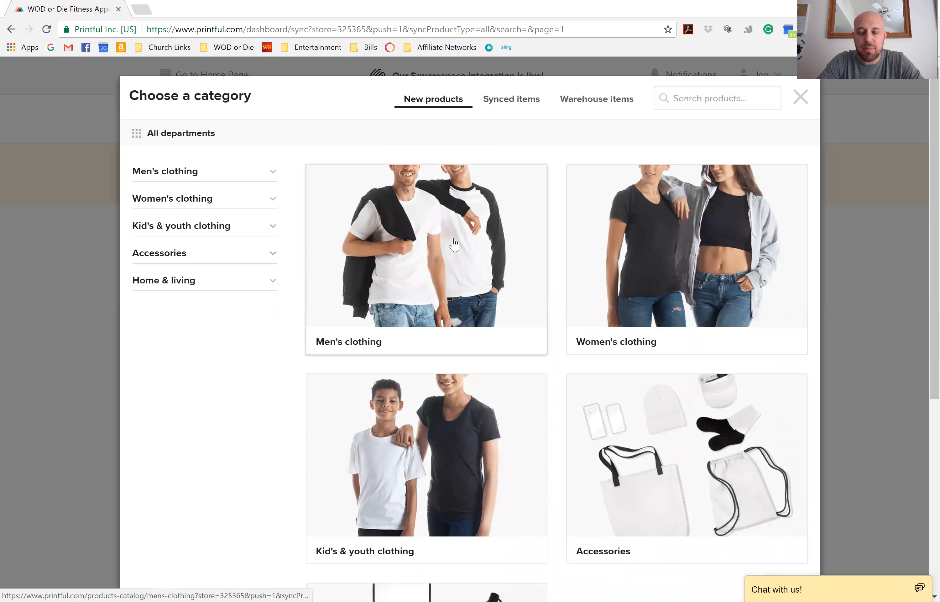
{"action": "left_click", "coordinate": [453, 245]}
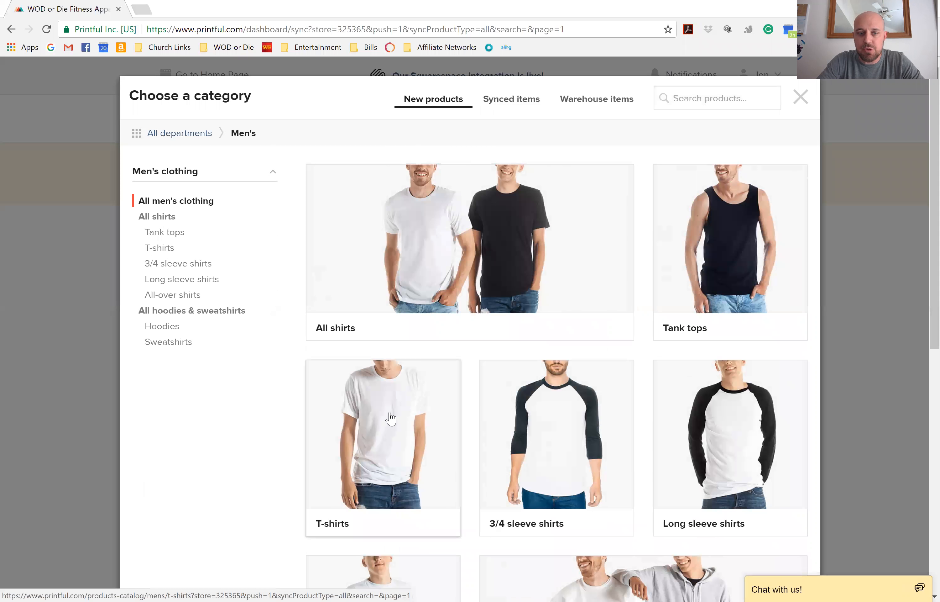
{"action": "left_click", "coordinate": [391, 417]}
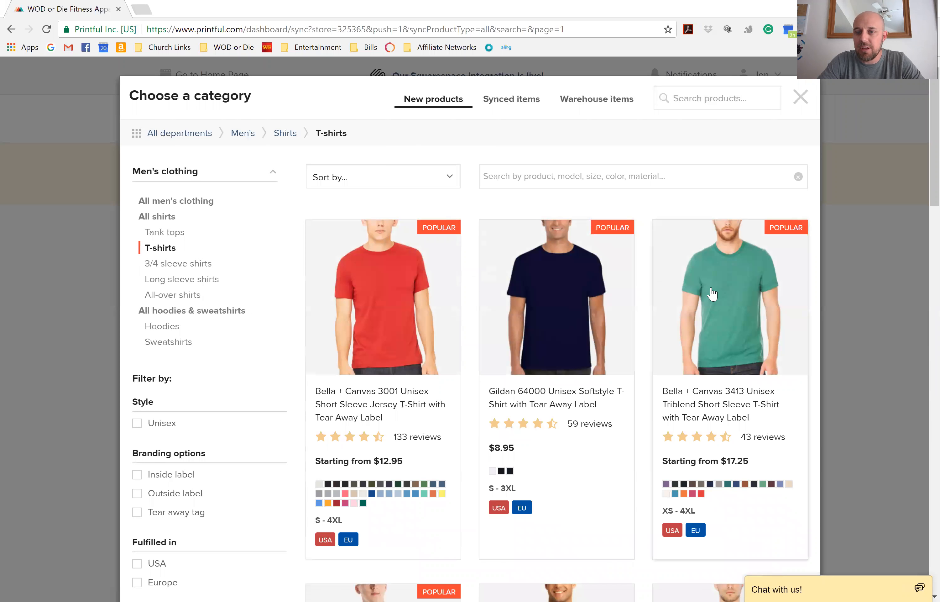
Step: Choose the Bella + Canvas 3001 Unisex Short Sleeve Jersey T-Shirt as the product to configure
{"action": "left_click", "coordinate": [713, 294]}
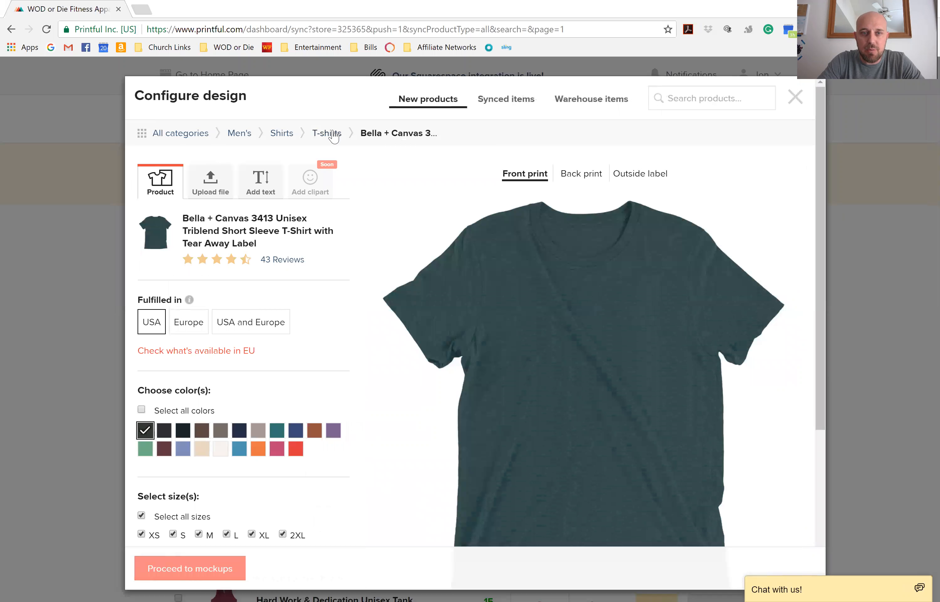
{"action": "left_click", "coordinate": [333, 134]}
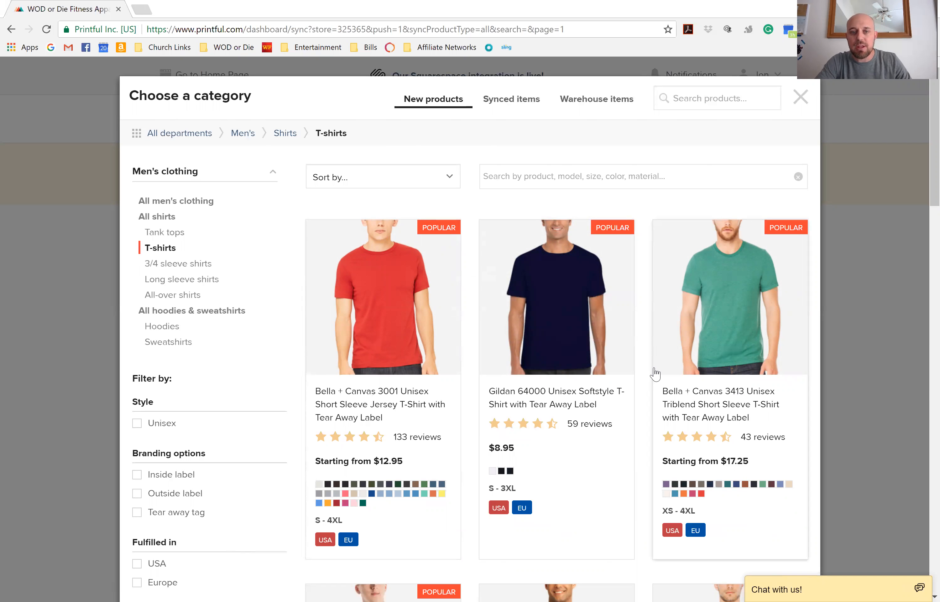
{"action": "left_click", "coordinate": [411, 357]}
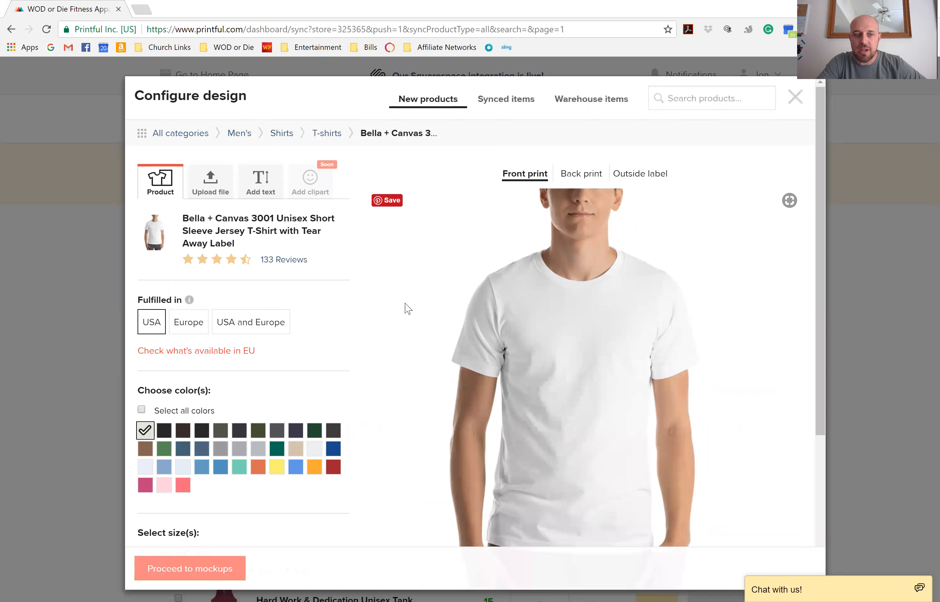
Step: Place Hard-Work-Dedication-BLACK.png from the WOD or Die Fitness Apparel file library on the shirt front, positioned slightly higher on the chest
{"action": "scroll", "coordinate": [408, 309], "scroll_direction": "down", "scroll_amount": 3}
{"action": "scroll", "coordinate": [408, 309], "scroll_direction": "up", "scroll_amount": 3}
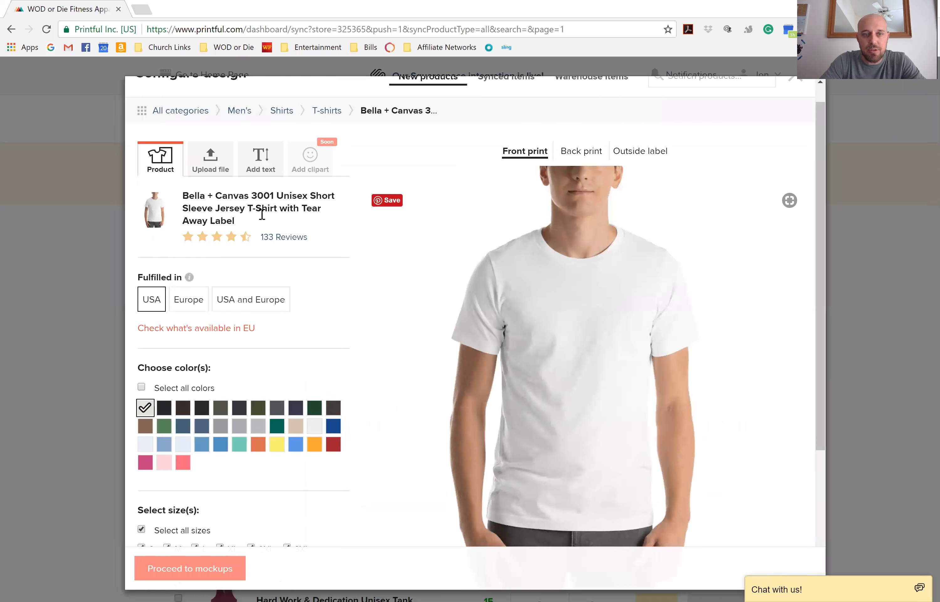
{"action": "scroll", "coordinate": [330, 330], "scroll_direction": "down", "scroll_amount": 5}
{"action": "scroll", "coordinate": [378, 253], "scroll_direction": "up", "scroll_amount": 5}
{"action": "left_click", "coordinate": [213, 192]}
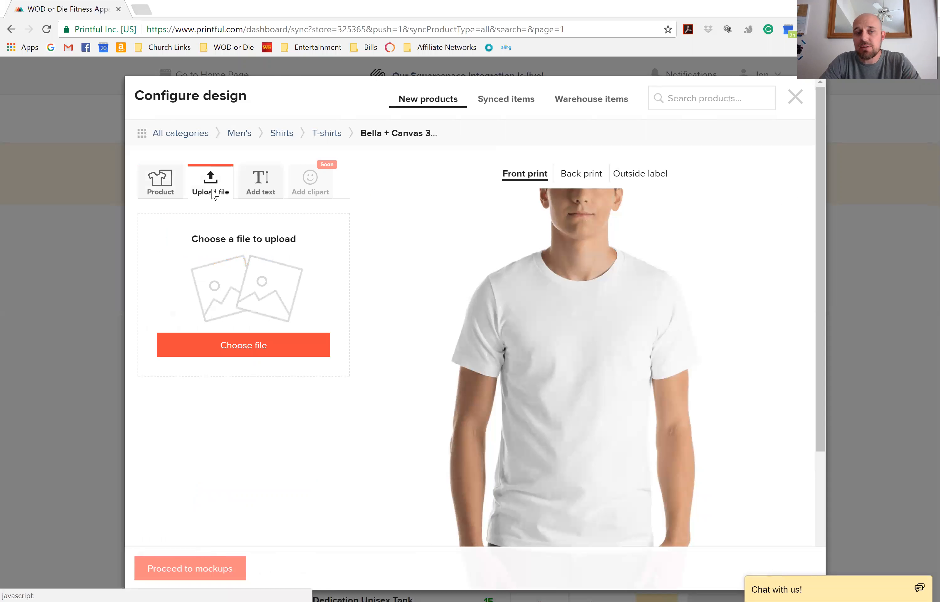
{"action": "left_click", "coordinate": [226, 353]}
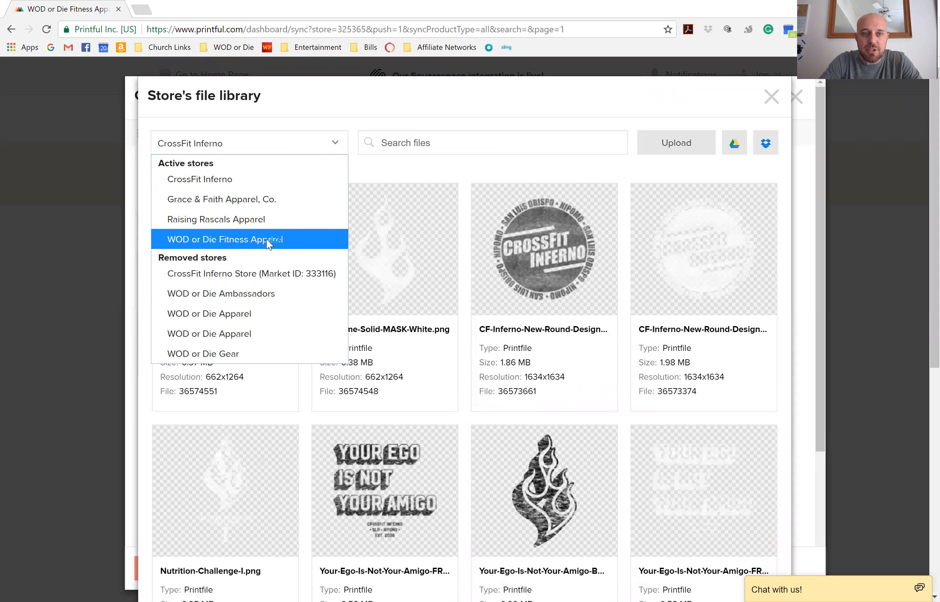
{"action": "left_click", "coordinate": [269, 243]}
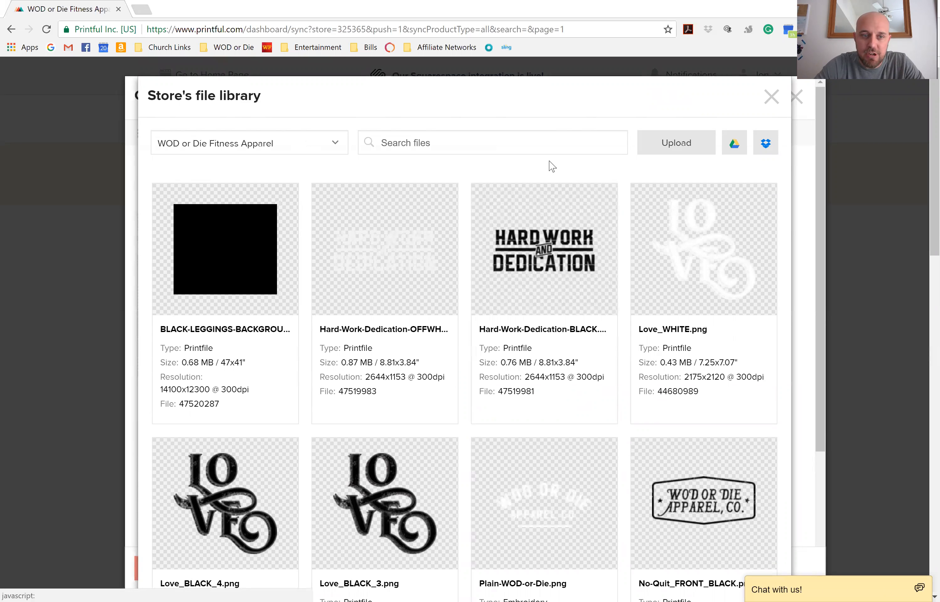
{"action": "mouse_move", "coordinate": [540, 320]}
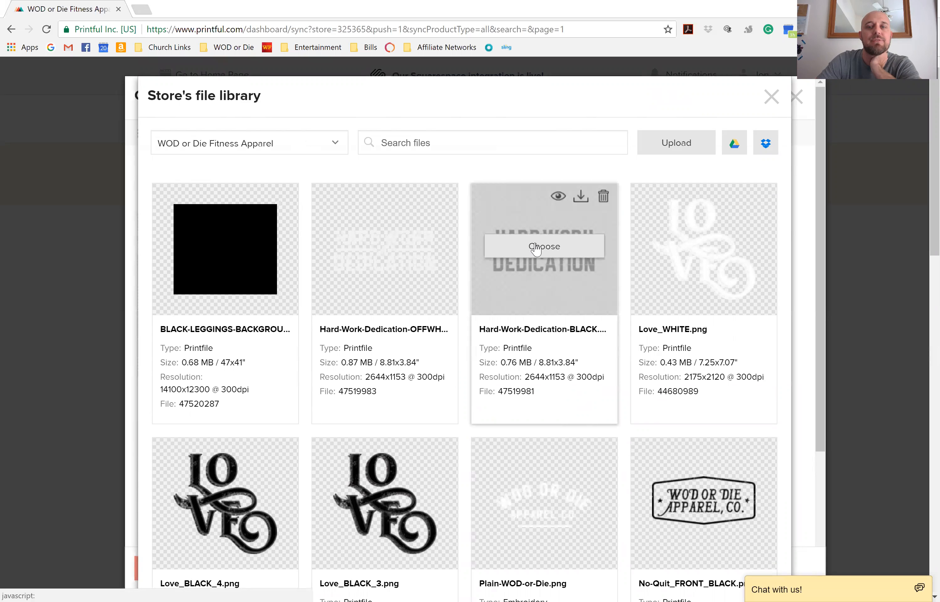
{"action": "left_click", "coordinate": [551, 250]}
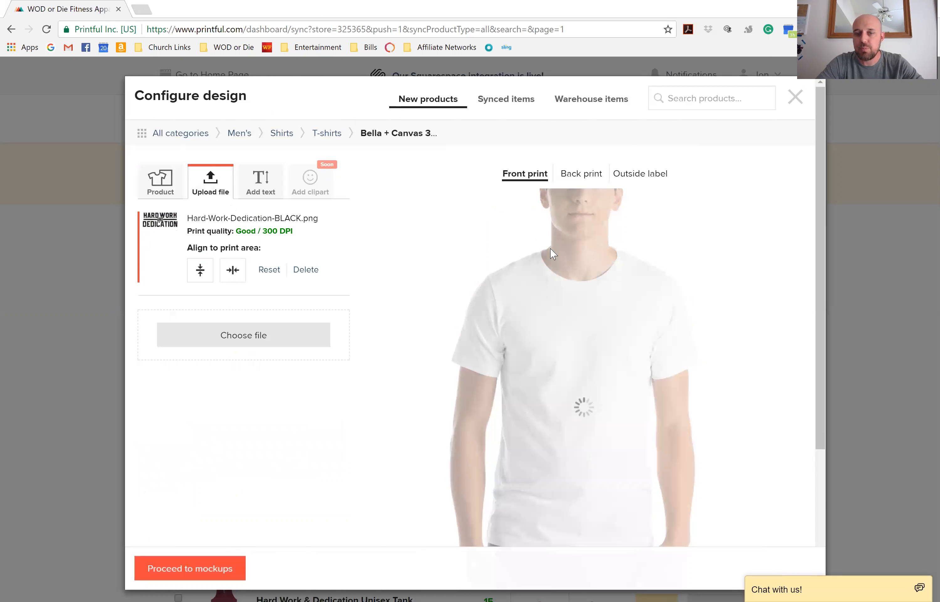
{"action": "left_click_drag", "start_coordinate": [574, 316], "coordinate": [574, 311]}
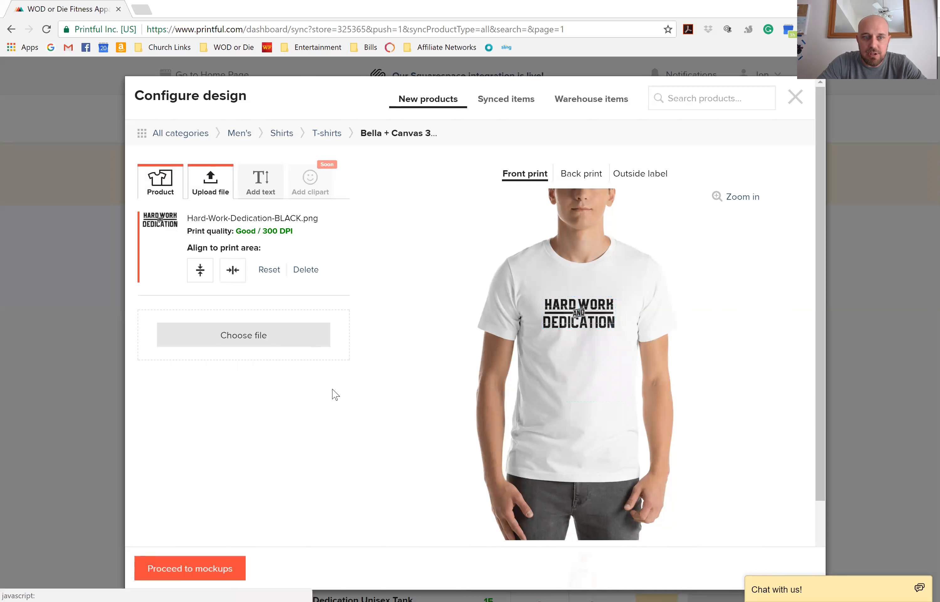
Step: Add Deep Heather to the shirt's colors alongside White and proceed to the mockups
{"action": "scroll", "coordinate": [364, 393], "scroll_direction": "down", "scroll_amount": 2}
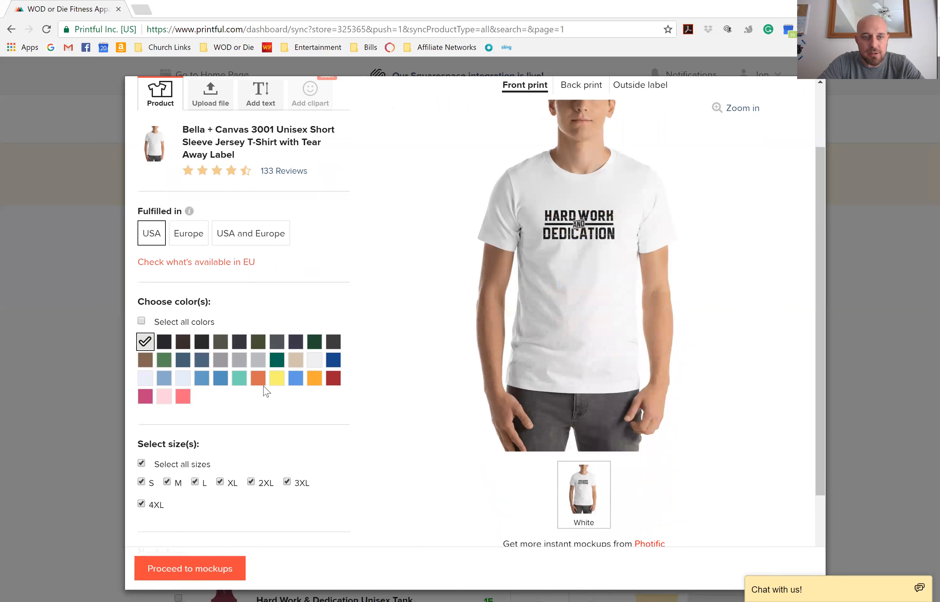
{"action": "left_click", "coordinate": [223, 361]}
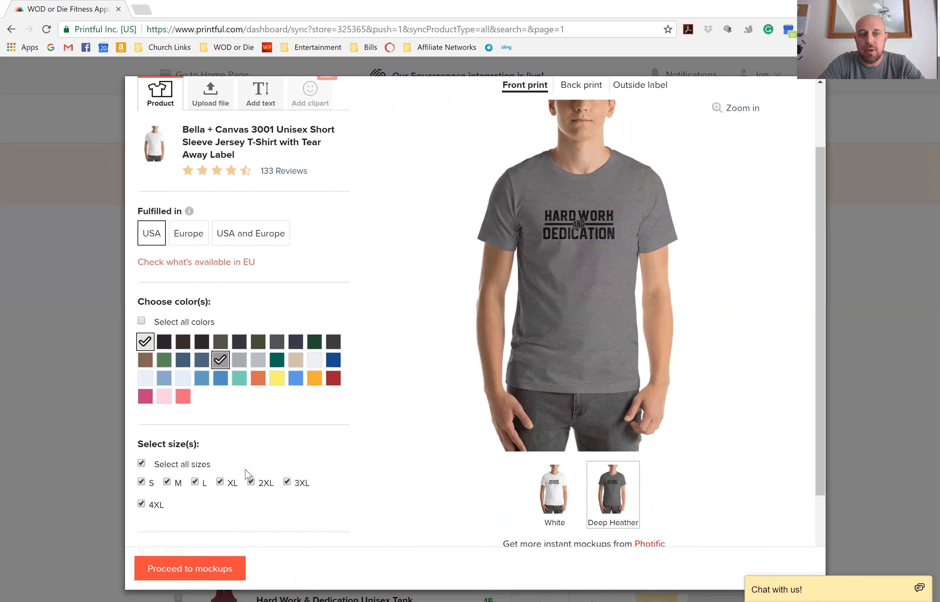
{"action": "scroll", "coordinate": [447, 470], "scroll_direction": "down", "scroll_amount": 3}
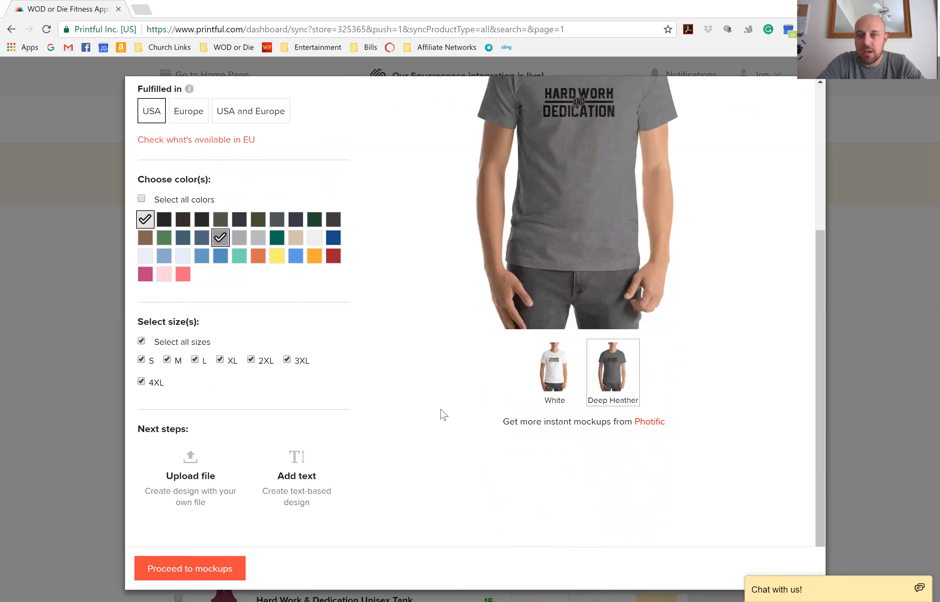
{"action": "scroll", "coordinate": [441, 384], "scroll_direction": "up", "scroll_amount": 5}
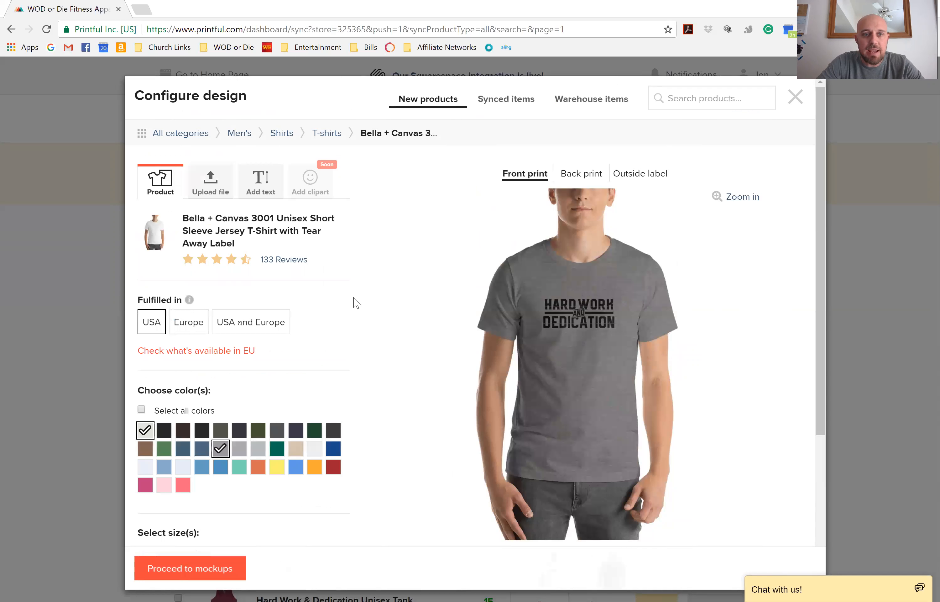
{"action": "scroll", "coordinate": [357, 304], "scroll_direction": "down", "scroll_amount": 3}
{"action": "scroll", "coordinate": [567, 105], "scroll_direction": "down", "scroll_amount": 2}
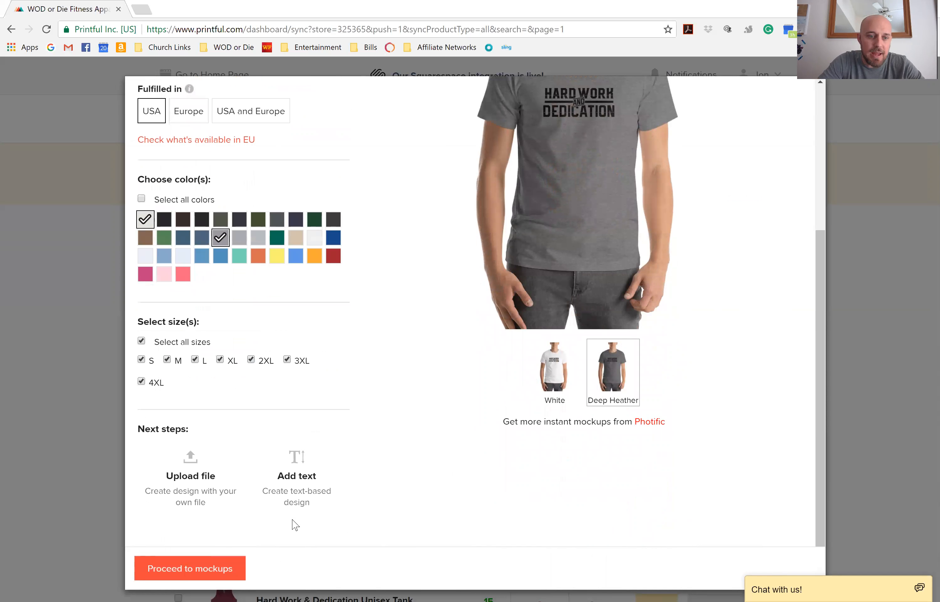
{"action": "left_click", "coordinate": [205, 577]}
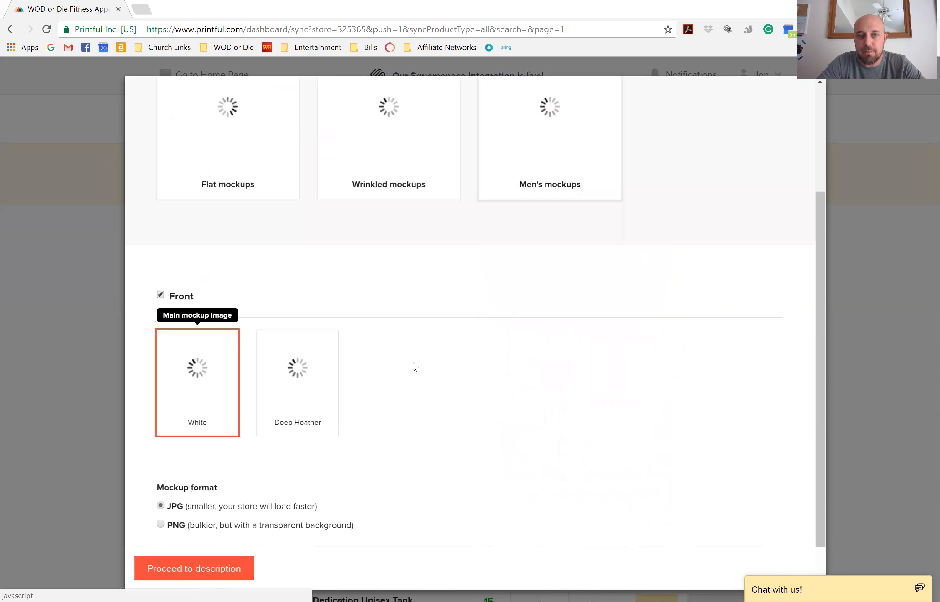
Step: Make the Deep Heather front view the main mockup image
{"action": "scroll", "coordinate": [414, 366], "scroll_direction": "up", "scroll_amount": 4}
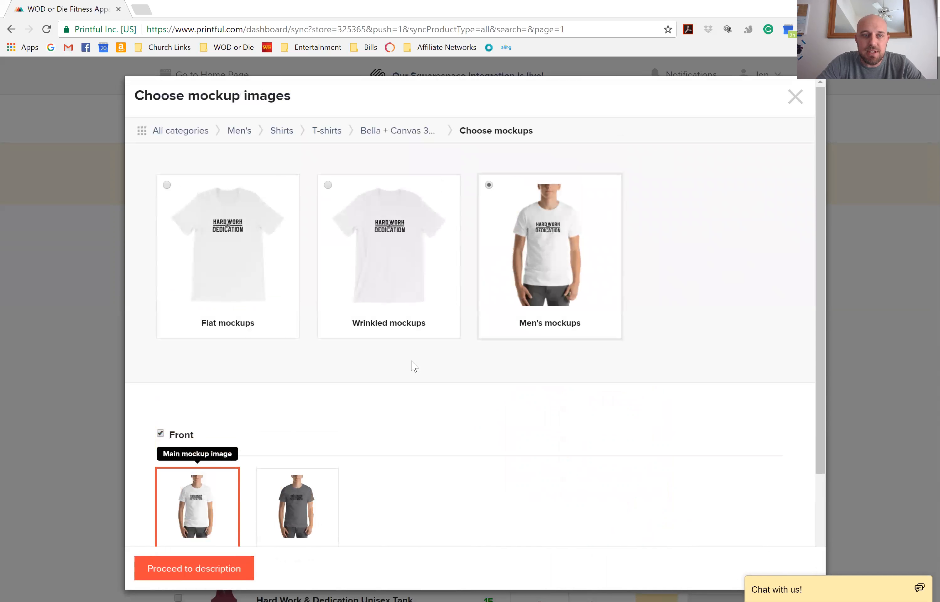
{"action": "scroll", "coordinate": [414, 367], "scroll_direction": "down", "scroll_amount": 3}
{"action": "scroll", "coordinate": [472, 304], "scroll_direction": "up", "scroll_amount": 3}
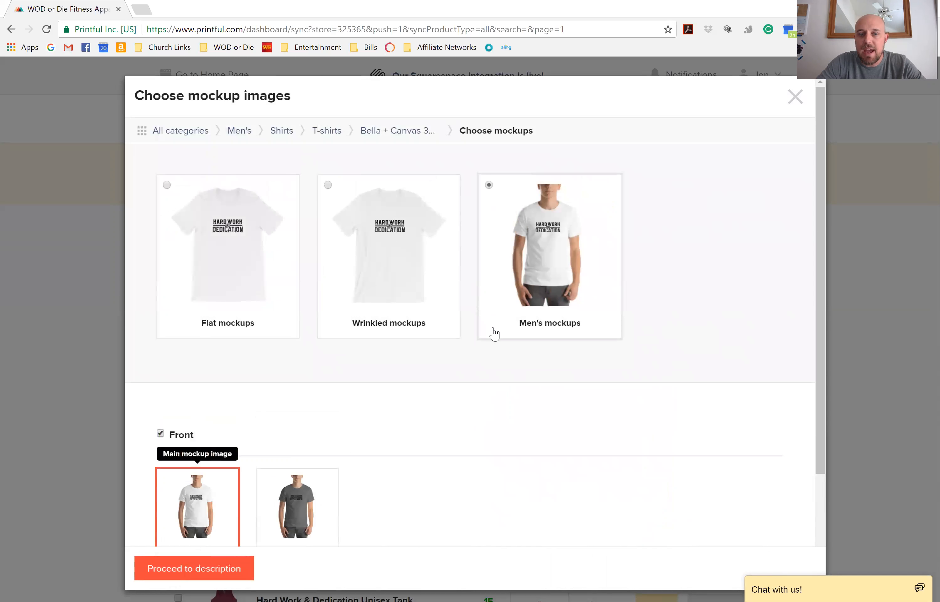
{"action": "scroll", "coordinate": [492, 332], "scroll_direction": "down", "scroll_amount": 4}
{"action": "left_click", "coordinate": [323, 372]}
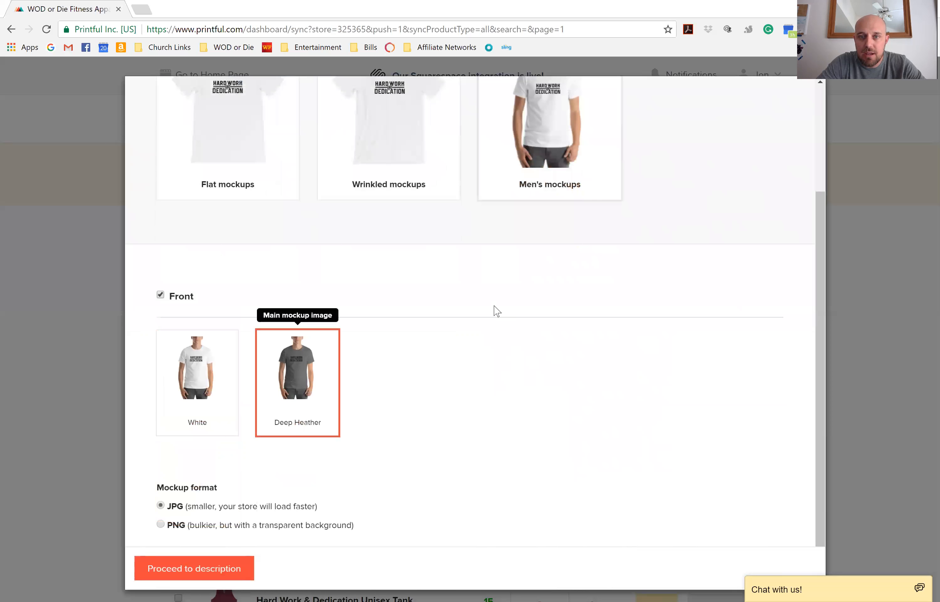
Step: Try wrinkled mockups with White as the main image, and switch back to men's mockups with Deep Heather
{"action": "scroll", "coordinate": [495, 312], "scroll_direction": "up", "scroll_amount": 4}
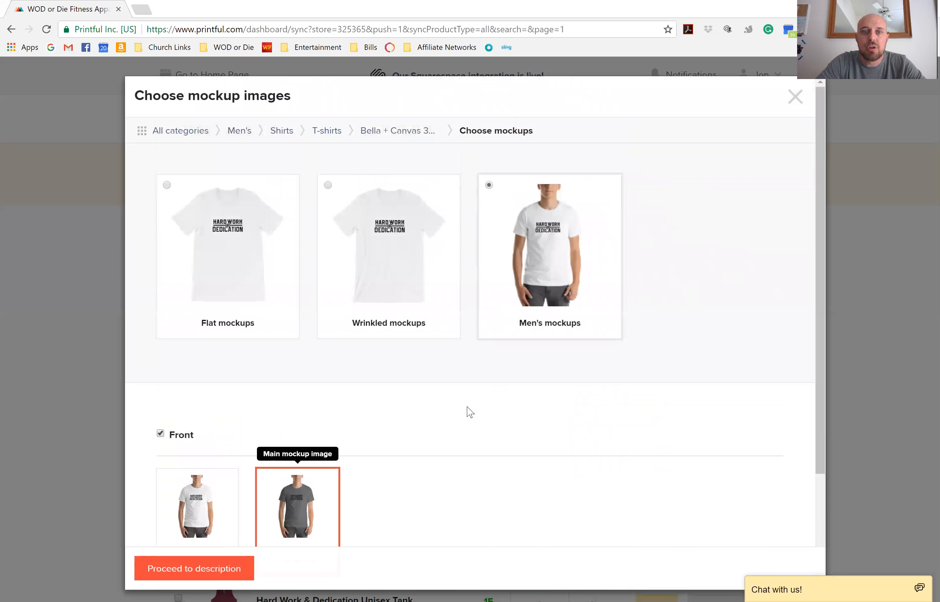
{"action": "scroll", "coordinate": [470, 412], "scroll_direction": "down", "scroll_amount": 4}
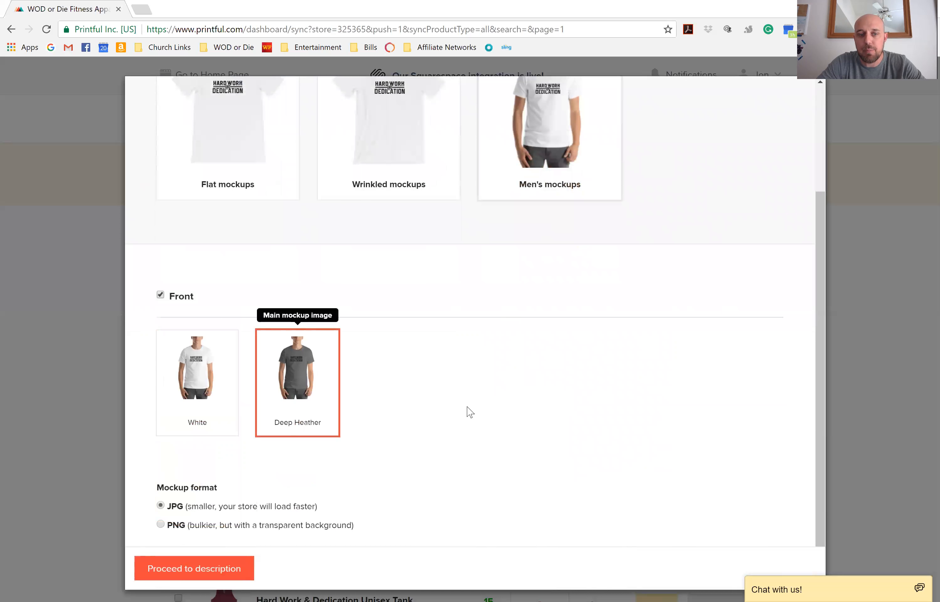
{"action": "scroll", "coordinate": [470, 412], "scroll_direction": "up", "scroll_amount": 2}
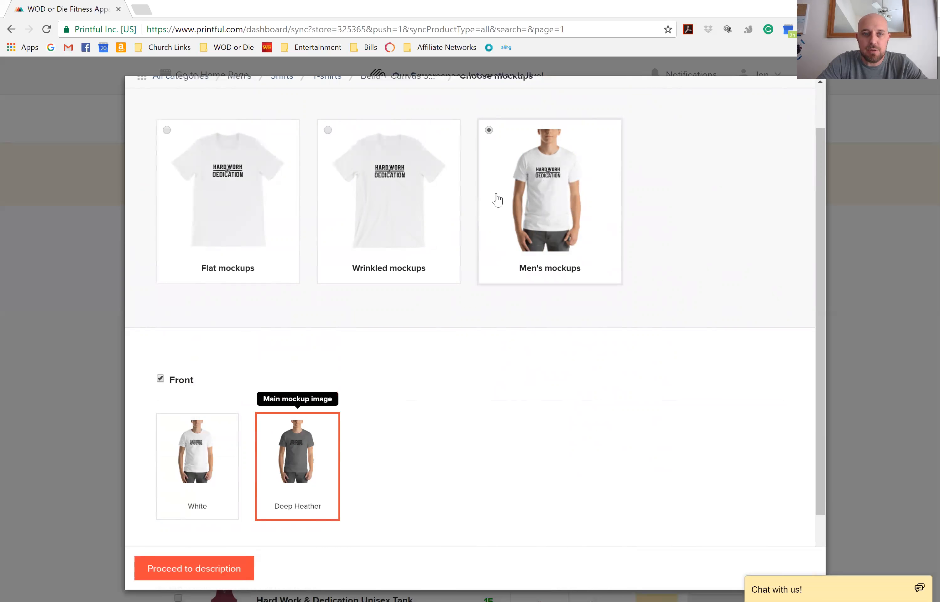
{"action": "left_click", "coordinate": [401, 173]}
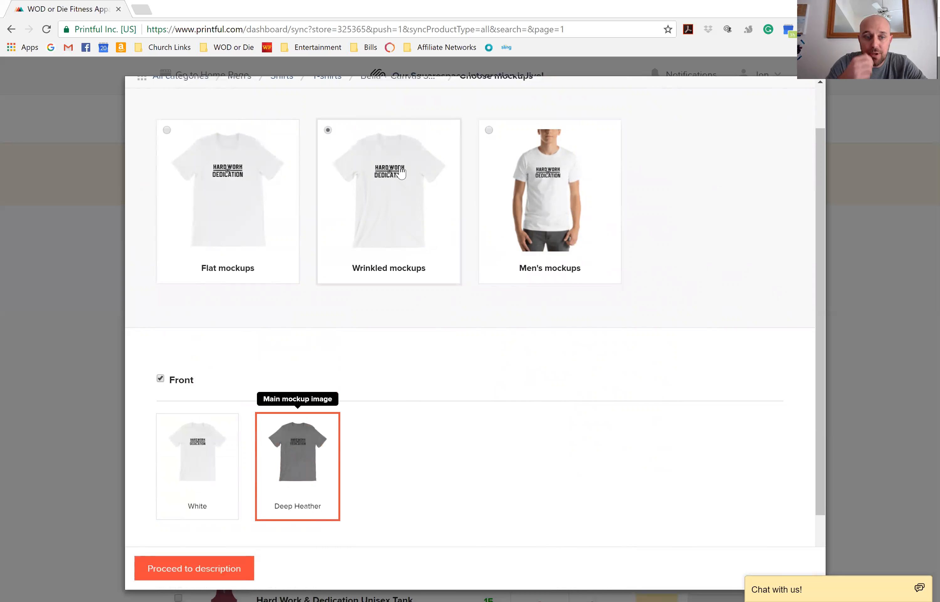
{"action": "left_click", "coordinate": [188, 490]}
{"action": "left_click", "coordinate": [535, 195]}
{"action": "left_click", "coordinate": [298, 462]}
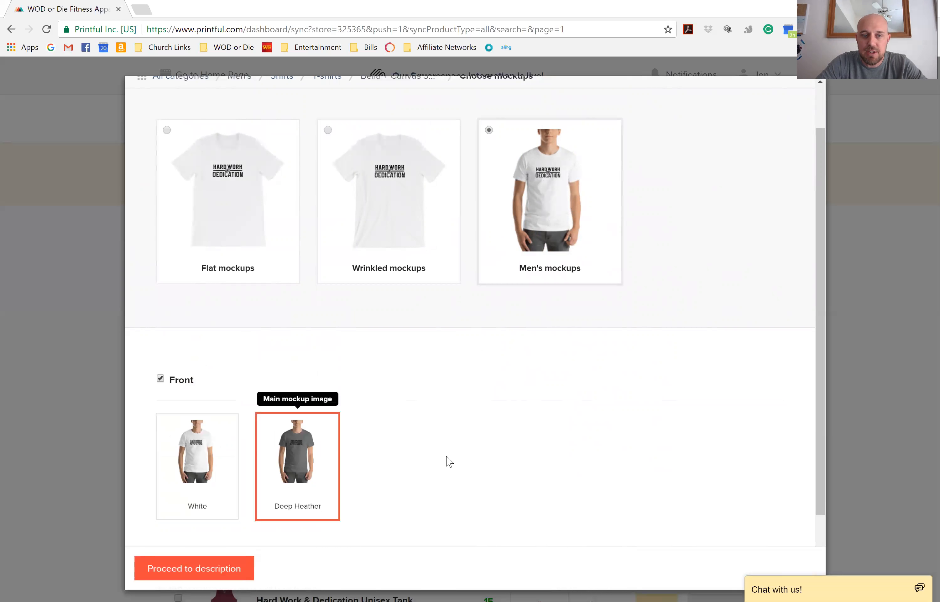
Step: Set the mockup format to PNG and proceed to the product description
{"action": "scroll", "coordinate": [449, 462], "scroll_direction": "down", "scroll_amount": 2}
{"action": "left_click", "coordinate": [182, 529]}
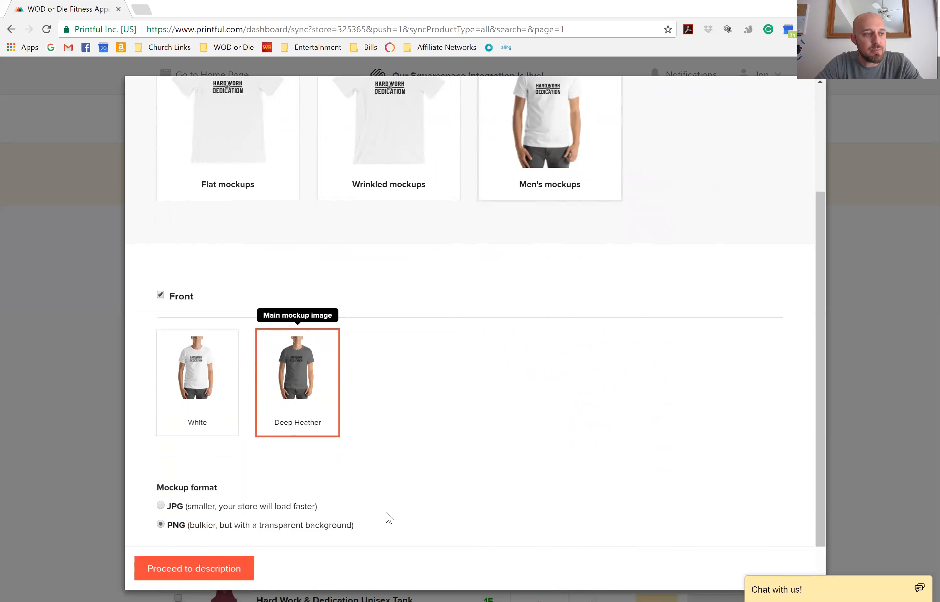
{"action": "left_click", "coordinate": [233, 570]}
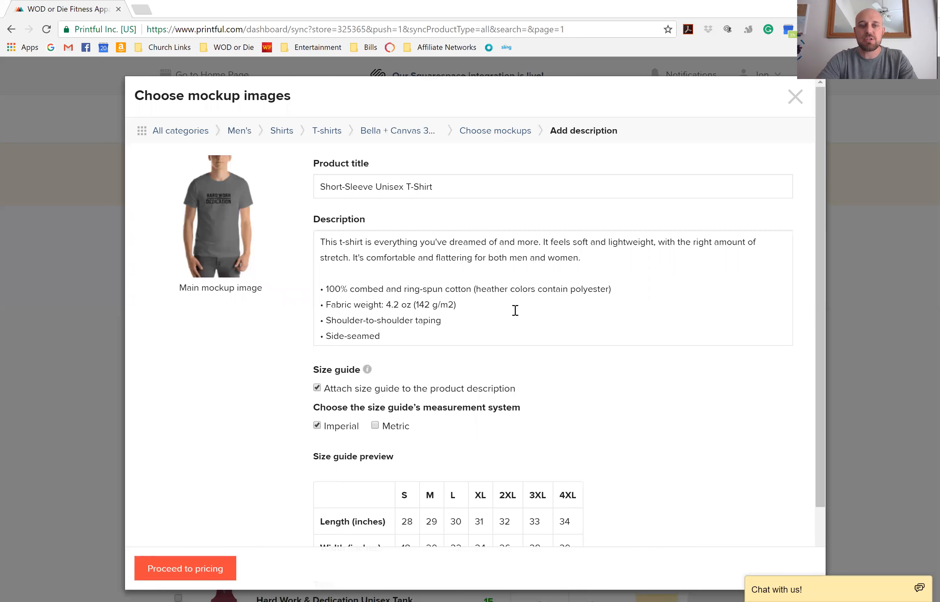
Step: Title the product "Hard Work Tee", keep the default description and imperial size guide, and proceed to pricing
{"action": "scroll", "coordinate": [369, 453], "scroll_direction": "down", "scroll_amount": 2}
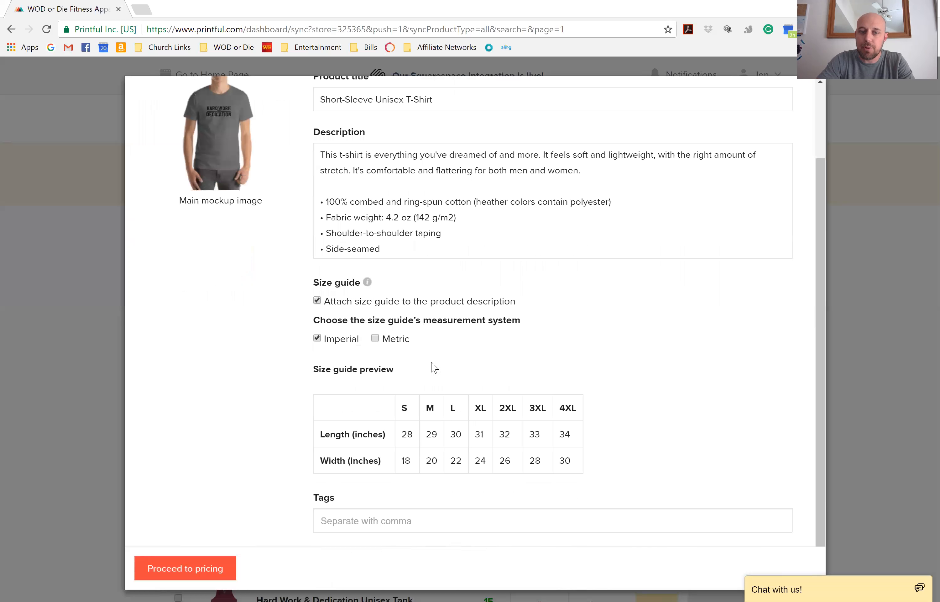
{"action": "scroll", "coordinate": [438, 246], "scroll_direction": "up", "scroll_amount": 2}
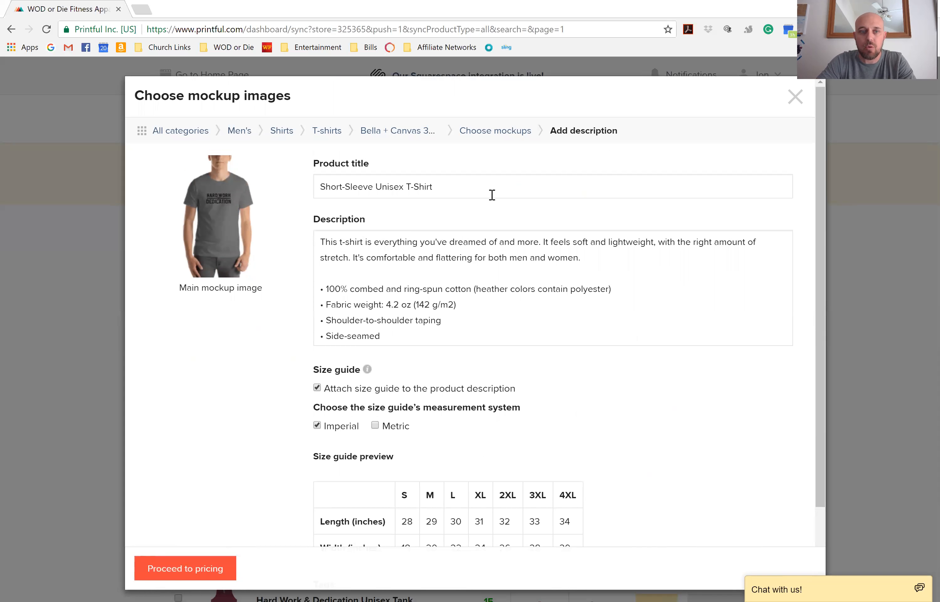
{"action": "double_click", "coordinate": [475, 184]}
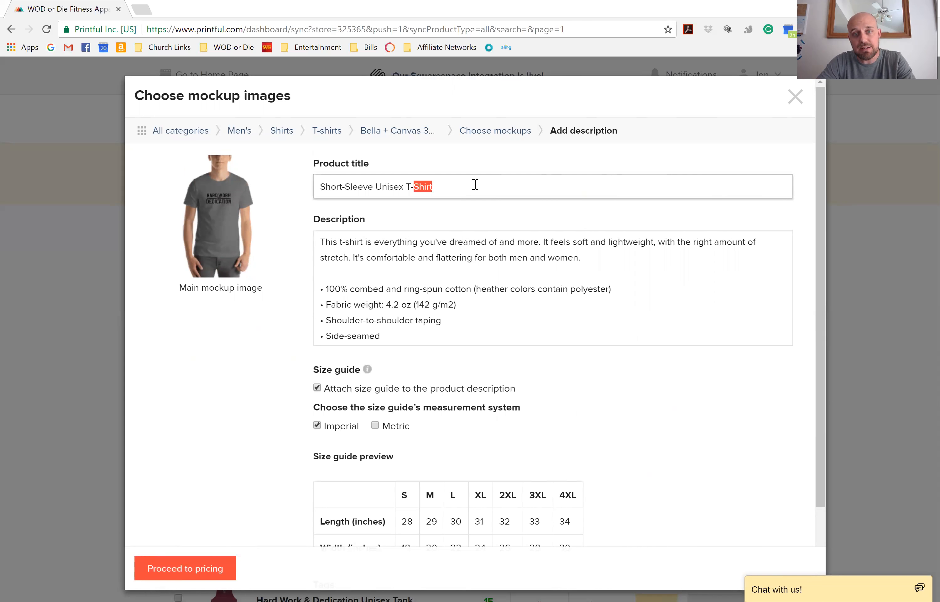
{"action": "triple_click", "coordinate": [475, 184]}
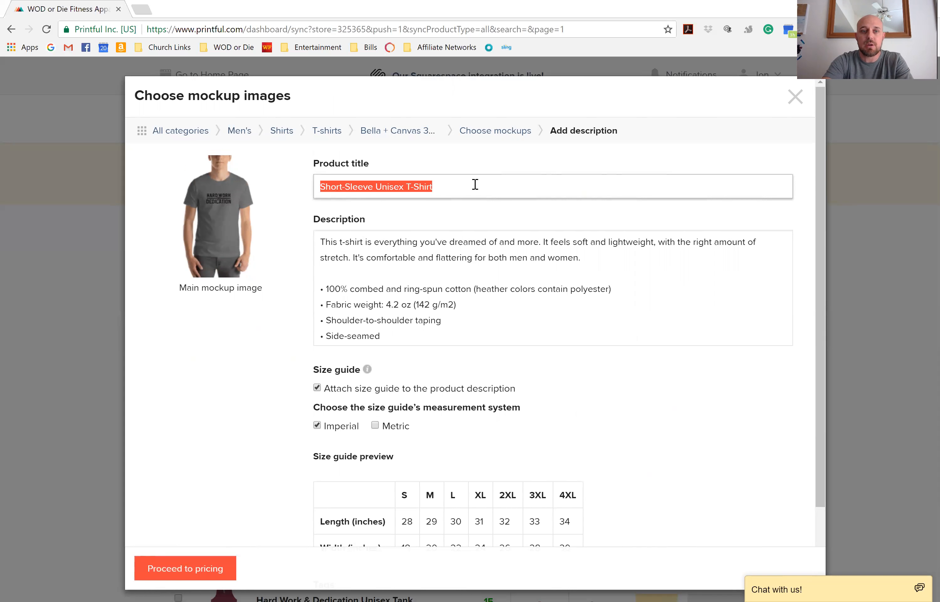
{"action": "type", "text": "Hard Work Tee"}
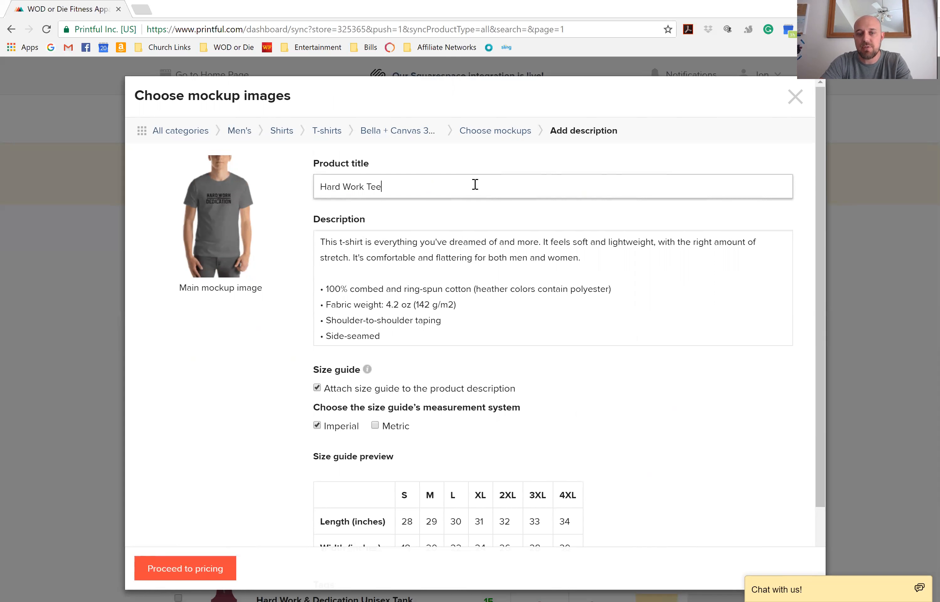
{"action": "scroll", "coordinate": [216, 478], "scroll_direction": "down", "scroll_amount": 2}
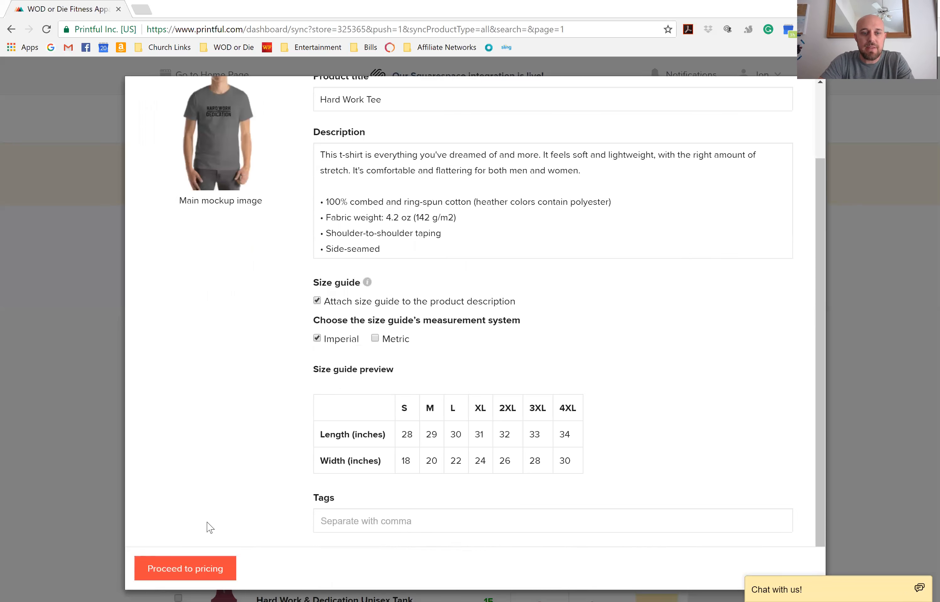
{"action": "left_click", "coordinate": [190, 570]}
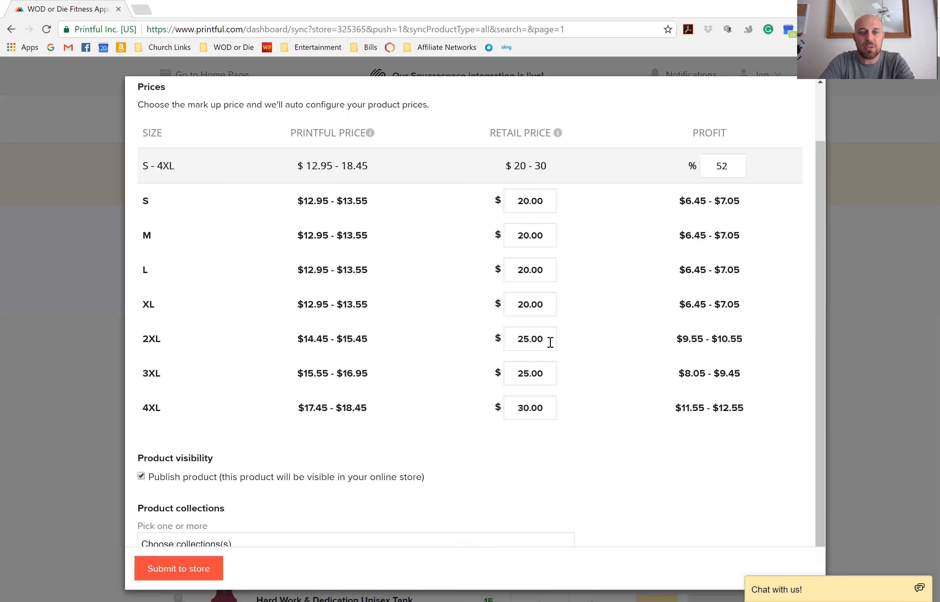
Step: Set the retail price of size 2XL to $20.00
{"action": "double_click", "coordinate": [525, 339]}
{"action": "left_click", "coordinate": [526, 339]}
{"action": "left_click_drag", "start_coordinate": [528, 339], "coordinate": [526, 338]}
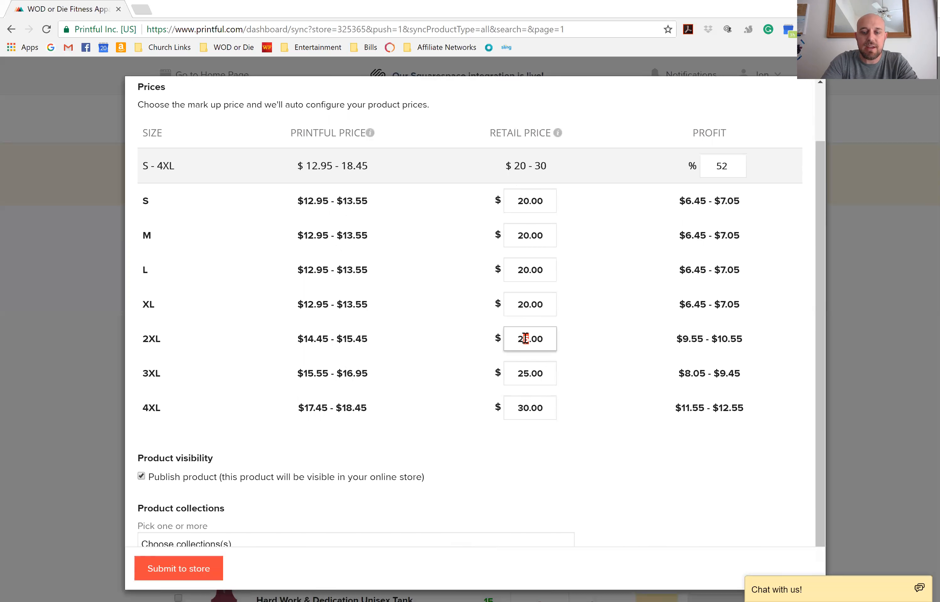
{"action": "type", "text": "0"}
{"action": "key", "text": "Tab"}
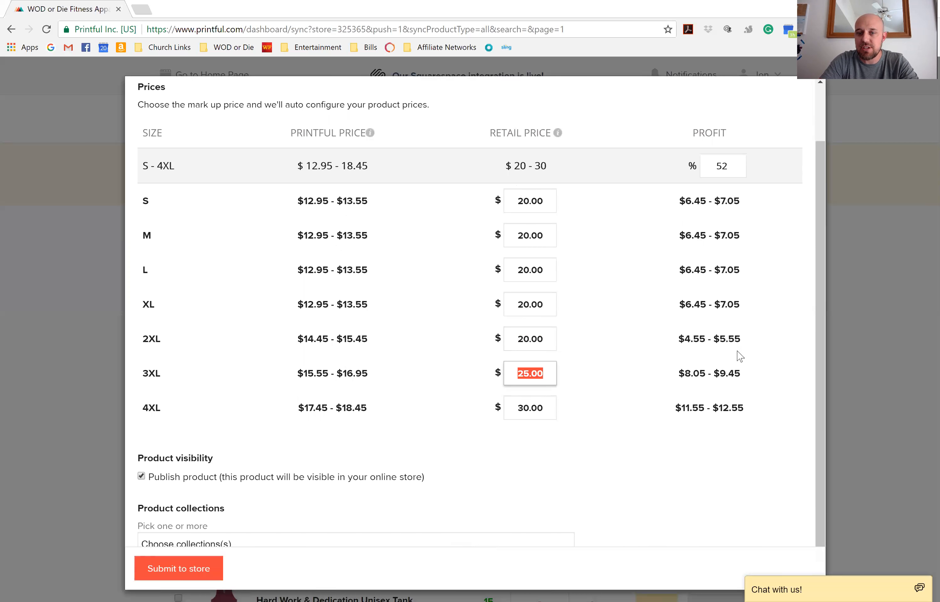
Step: Turn off publishing so the product is not visible in the online store
{"action": "scroll", "coordinate": [276, 455], "scroll_direction": "down", "scroll_amount": 1}
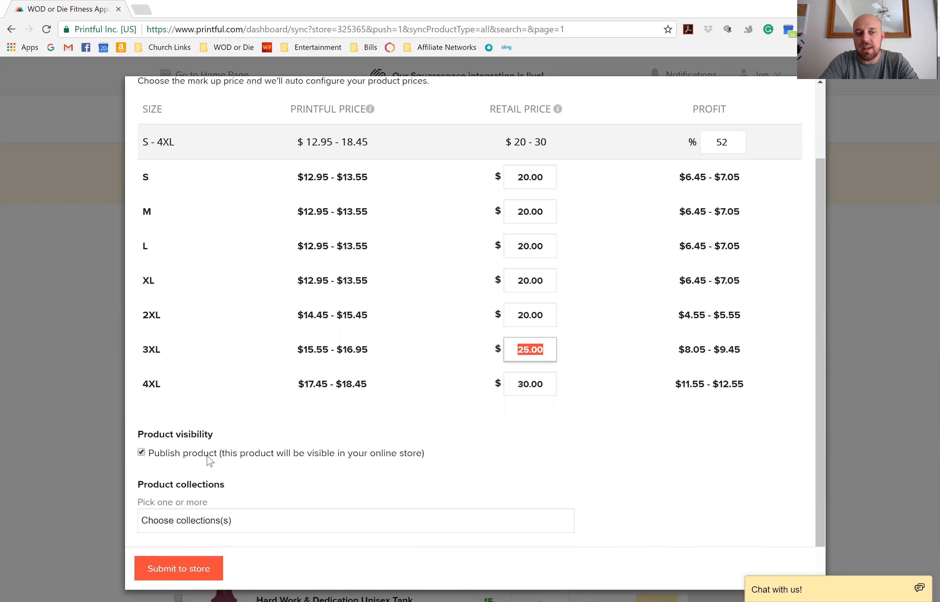
{"action": "left_click", "coordinate": [170, 456]}
{"action": "left_click", "coordinate": [164, 456]}
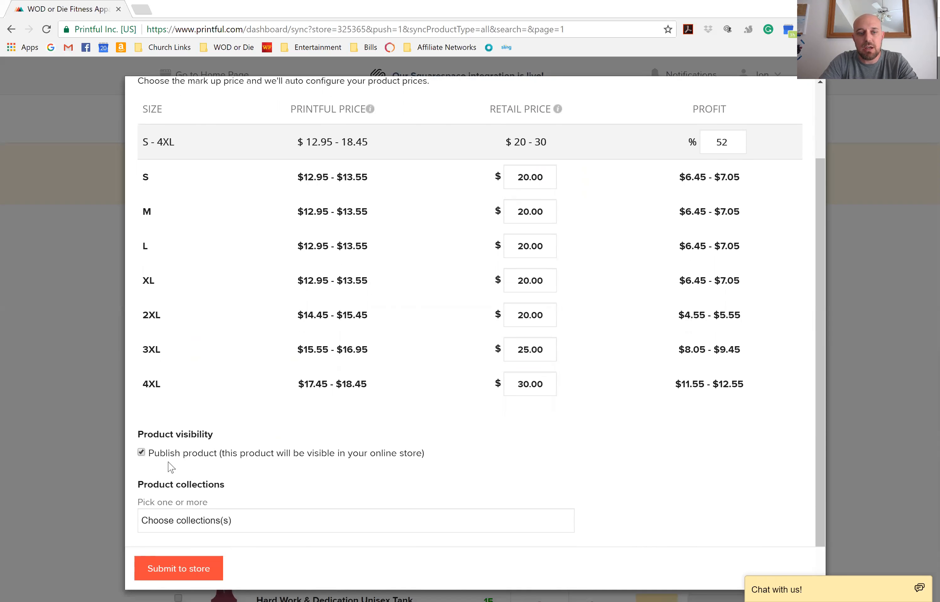
{"action": "left_click", "coordinate": [157, 458]}
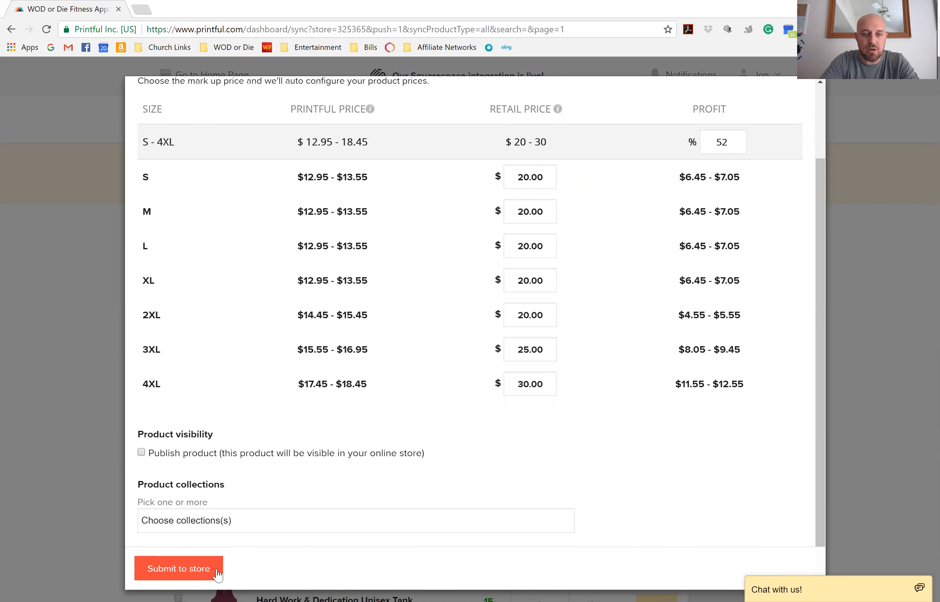
Step: Search the product collections for "sprin", and clear the search without picking a collection
{"action": "left_click", "coordinate": [200, 521]}
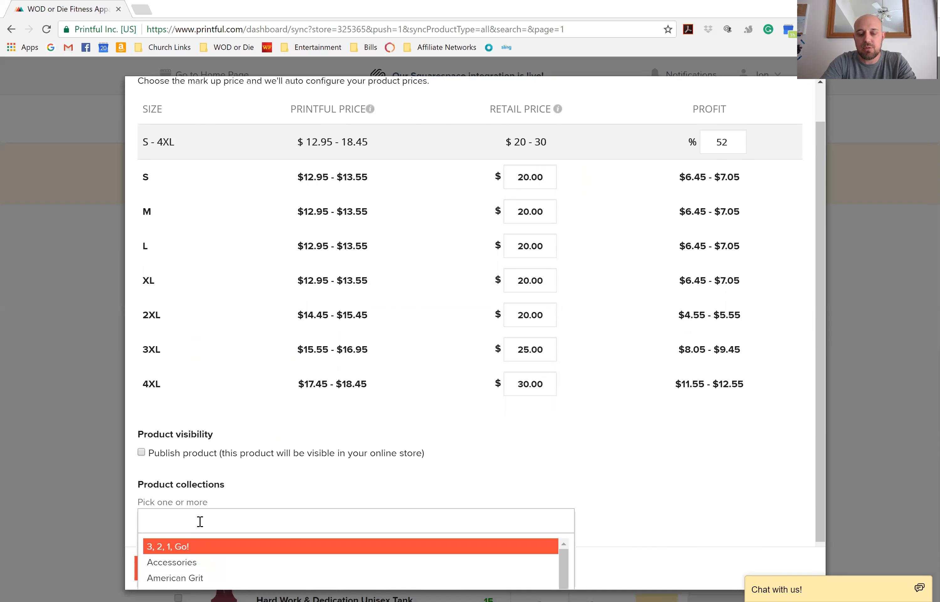
{"action": "type", "text": "sprin"}
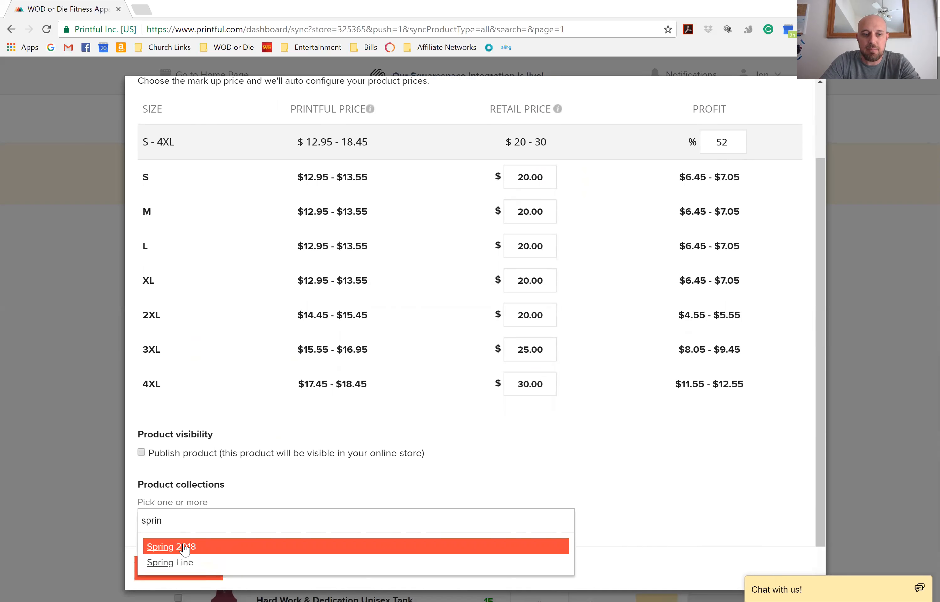
{"action": "key", "text": "BackSpace"}
{"action": "key", "text": "BackSpace"}
{"action": "key", "text": "BackSpace"}
{"action": "key", "text": "BackSpace"}
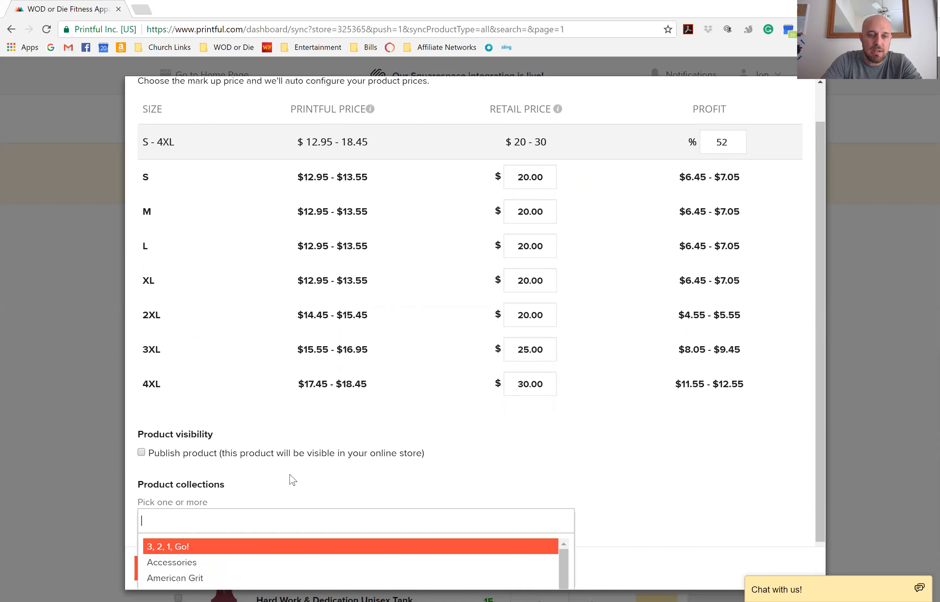
{"action": "left_click", "coordinate": [564, 509]}
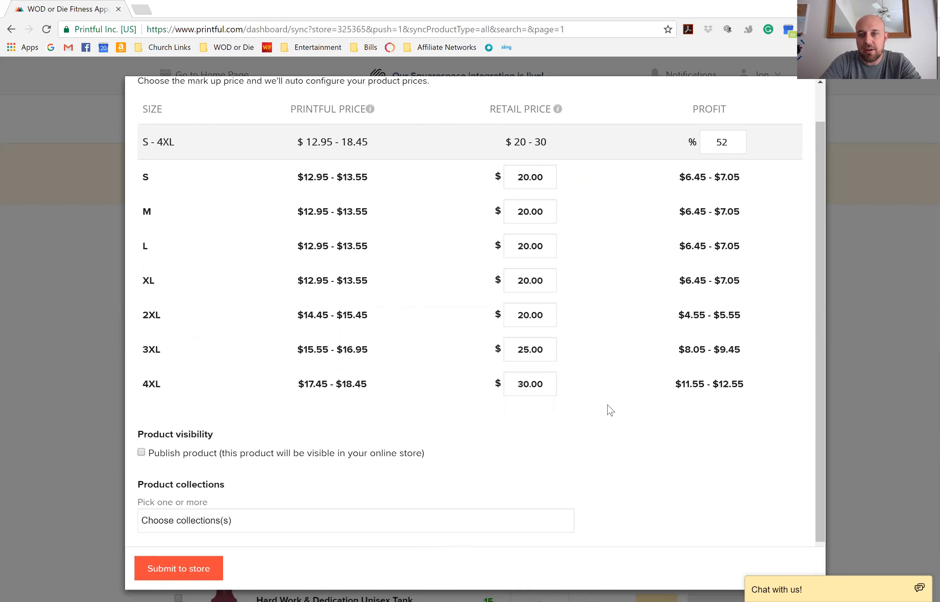
Step: Lower the overall profit markup for sizes S to 4XL to 30%
{"action": "scroll", "coordinate": [661, 306], "scroll_direction": "up", "scroll_amount": 3}
{"action": "left_click", "coordinate": [736, 246]}
{"action": "left_click", "coordinate": [736, 246]}
{"action": "left_click", "coordinate": [736, 246]}
{"action": "left_click", "coordinate": [736, 246]}
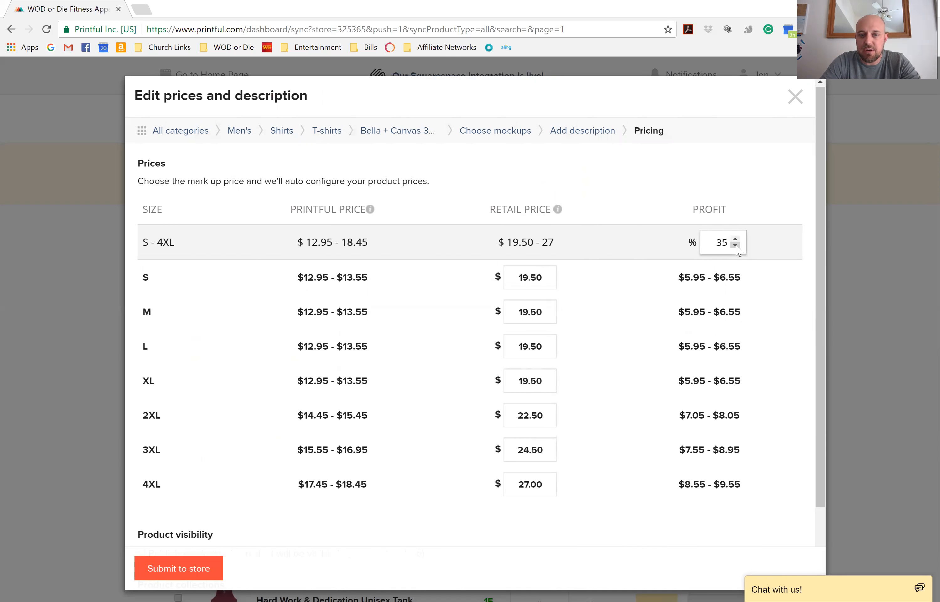
{"action": "left_click", "coordinate": [735, 246]}
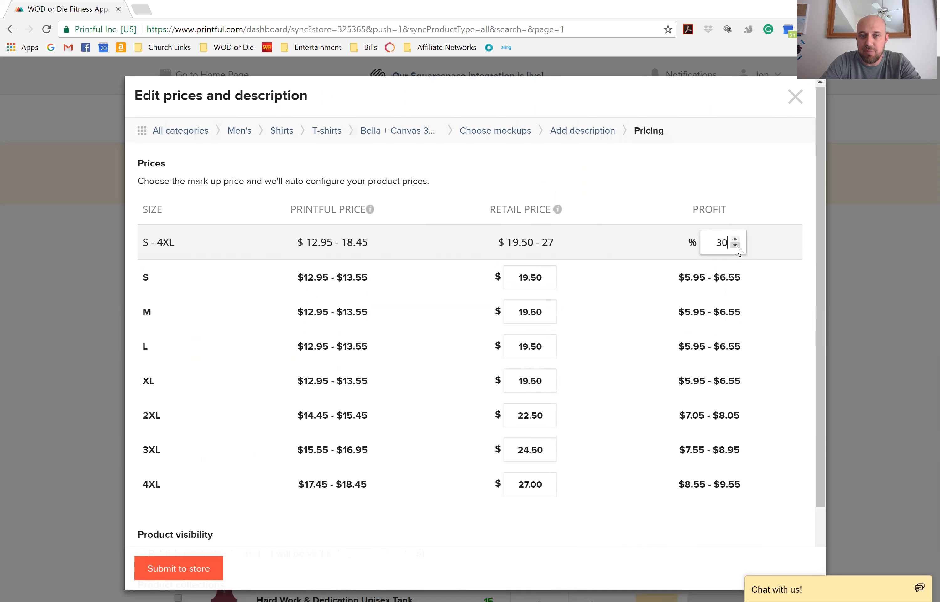
{"action": "left_click", "coordinate": [663, 195]}
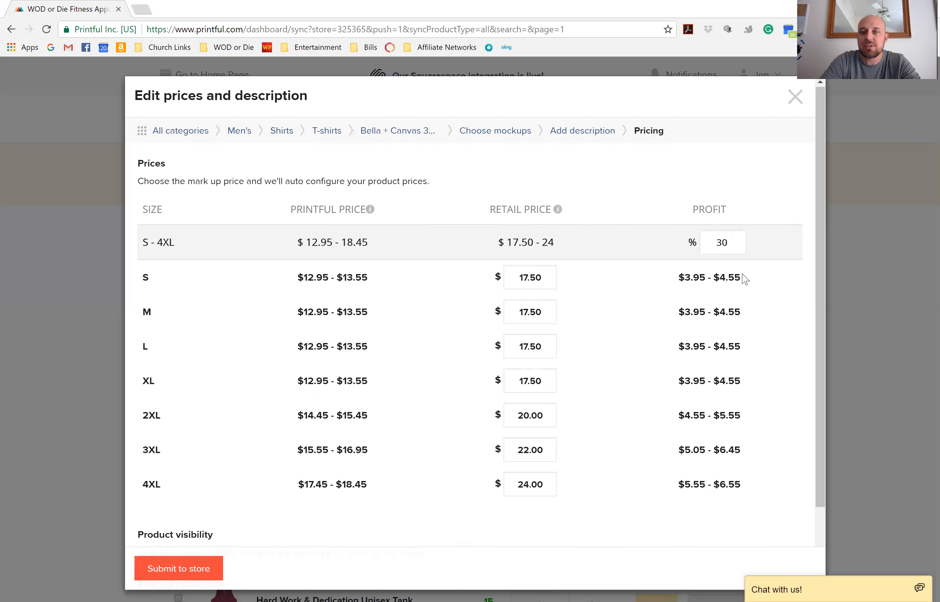
Step: Set the retail price to $19.99 for each size from S through 2XL
{"action": "double_click", "coordinate": [721, 242]}
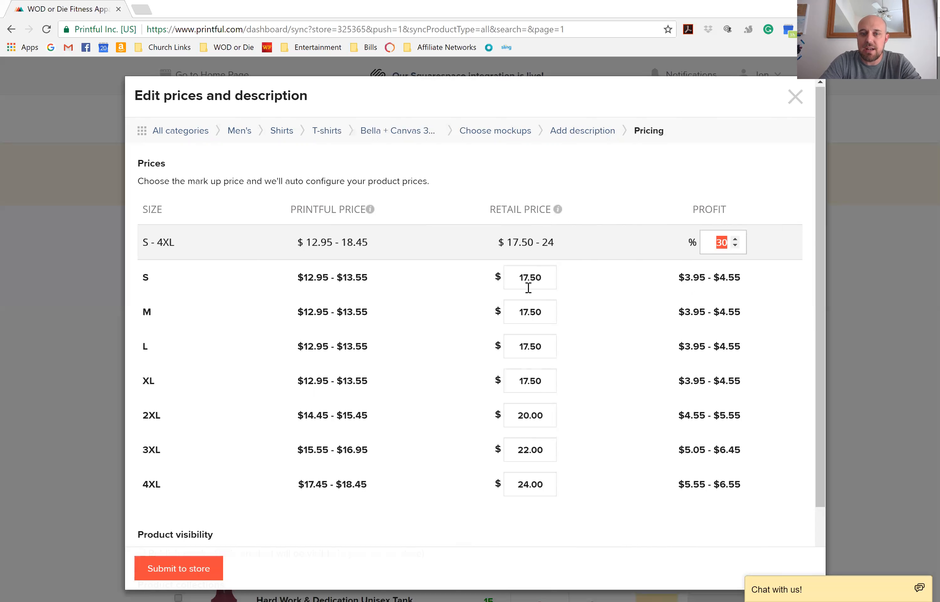
{"action": "double_click", "coordinate": [529, 282]}
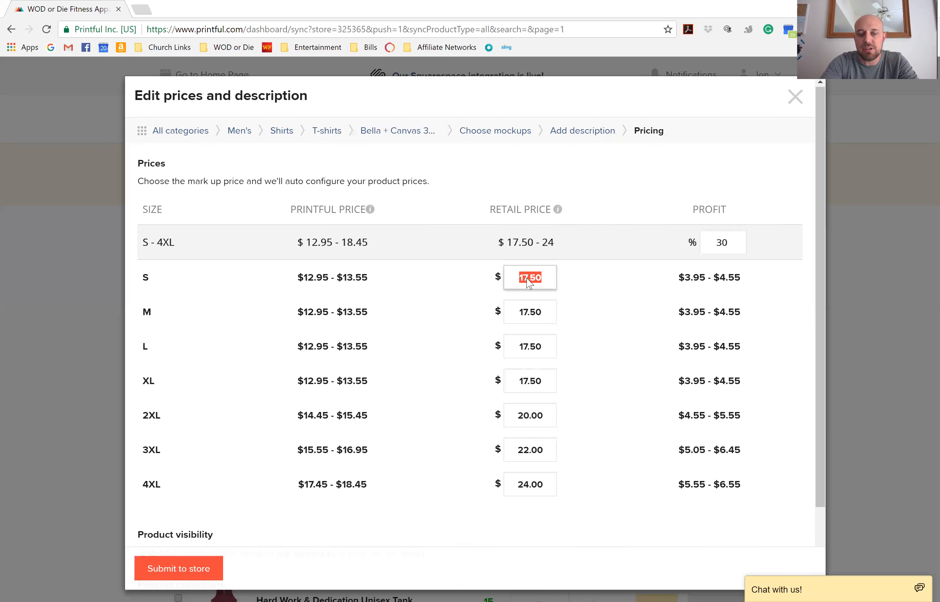
{"action": "type", "text": "19.99"}
{"action": "key", "text": "Tab"}
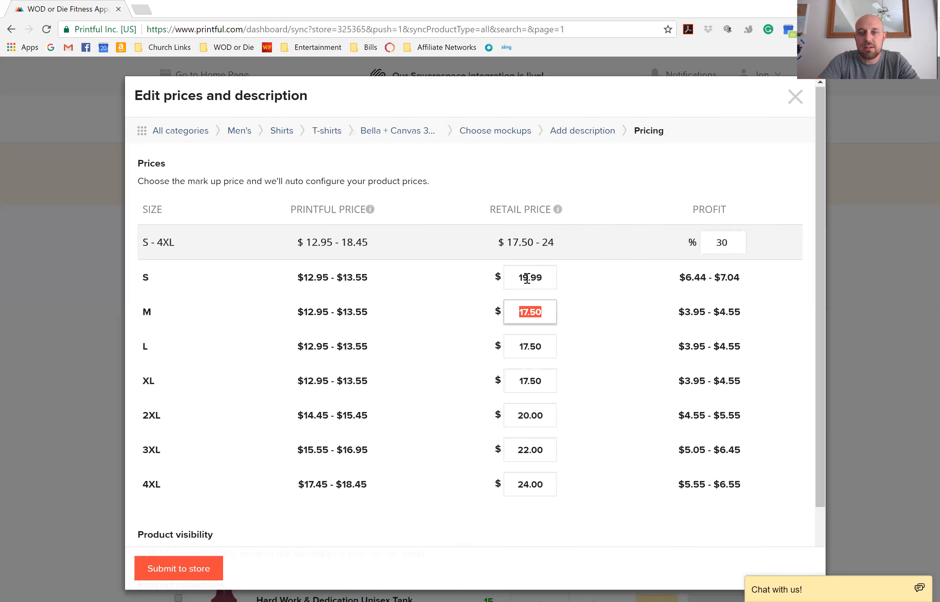
{"action": "left_click", "coordinate": [527, 279]}
{"action": "double_click", "coordinate": [527, 278]}
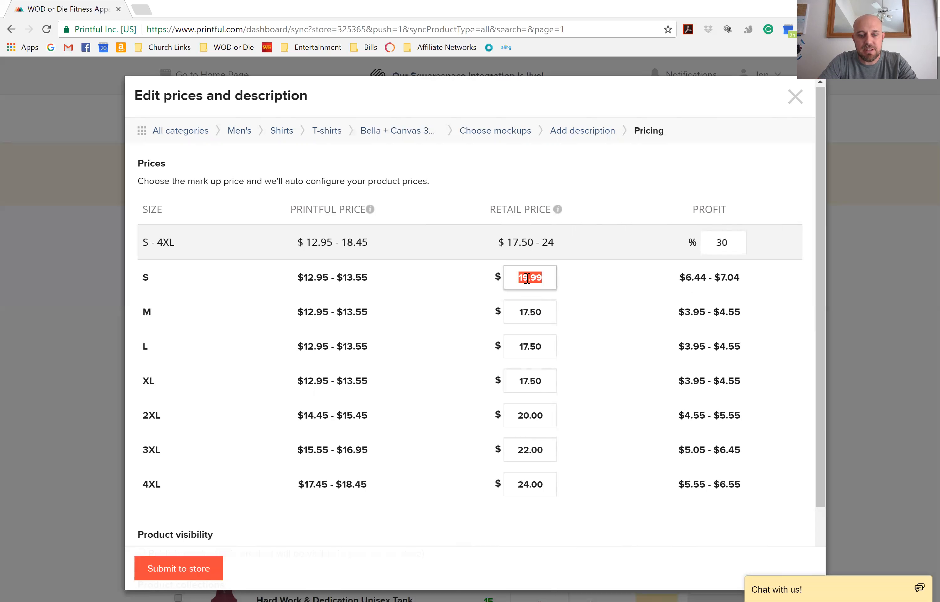
{"action": "key", "text": "ctrl+c"}
{"action": "key", "text": "Tab"}
{"action": "key", "text": "ctrl+v"}
{"action": "key", "text": "Tab"}
{"action": "key", "text": "ctrl+v"}
{"action": "key", "text": "Tab"}
{"action": "key", "text": "ctrl+v"}
{"action": "key", "text": "Tab"}
{"action": "key", "text": "ctrl+v"}
{"action": "key", "text": "Tab"}
Step: Set the 3XL and 4XL retail prices to $24.99 and submit the product to the store
{"action": "type", "text": "24.99"}
{"action": "key", "text": "ctrl+a"}
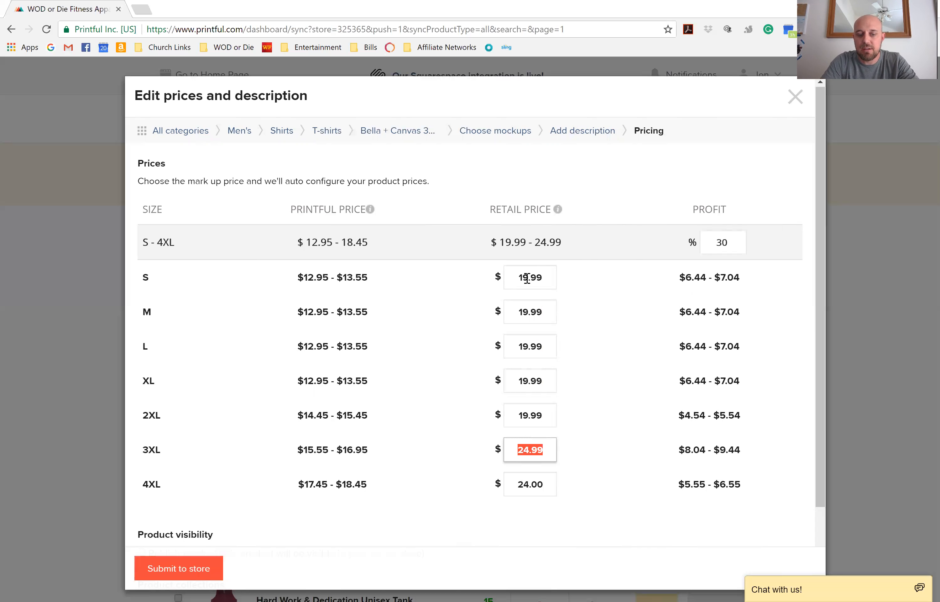
{"action": "key", "text": "ctrl+c"}
{"action": "key", "text": "Tab"}
{"action": "key", "text": "ctrl+v"}
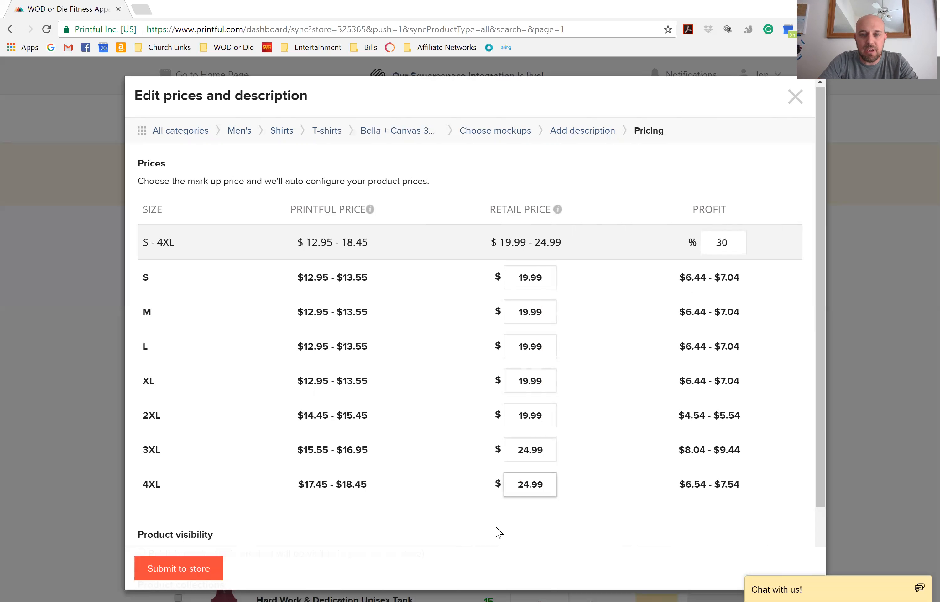
{"action": "scroll", "coordinate": [499, 532], "scroll_direction": "down", "scroll_amount": 5}
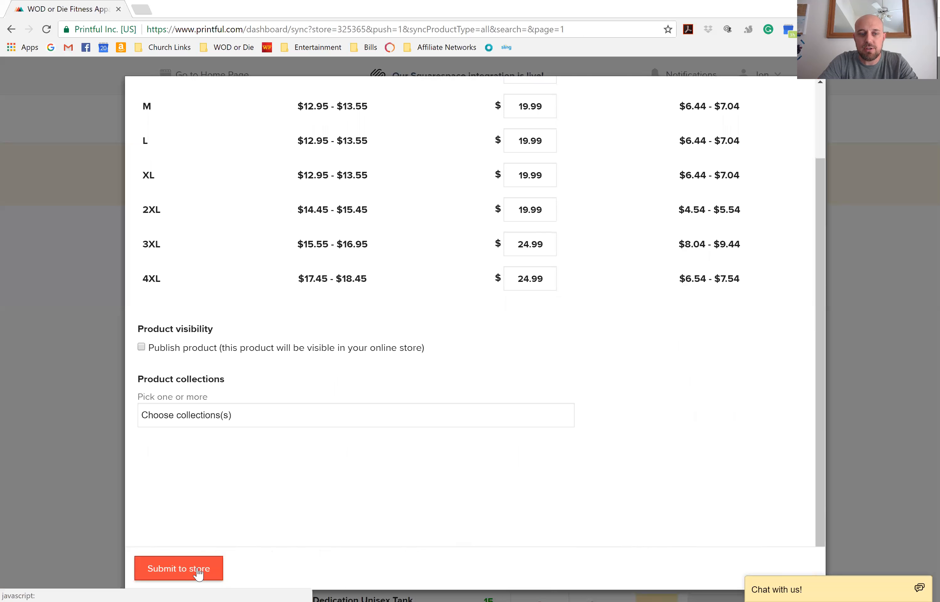
{"action": "left_click", "coordinate": [199, 571]}
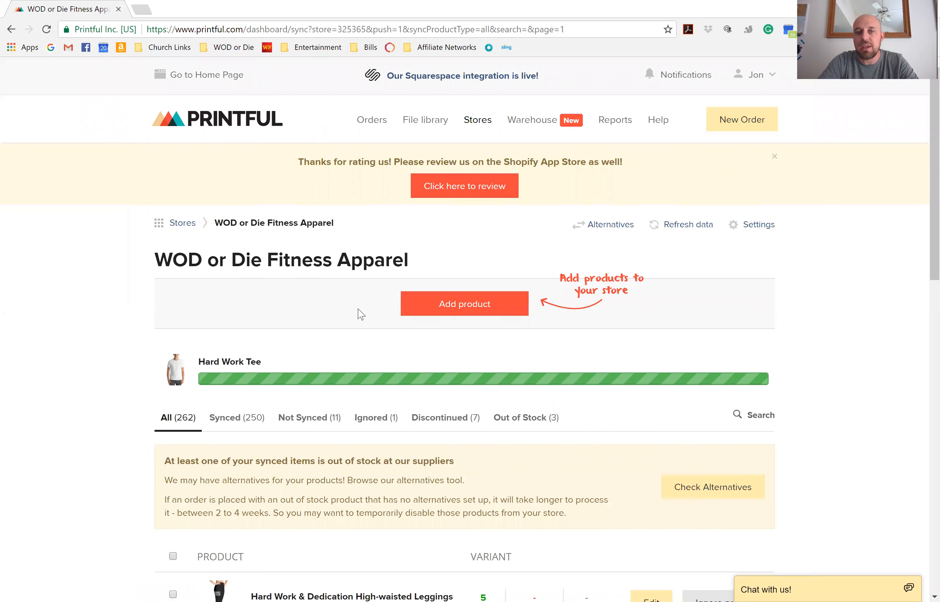
Step: Start adding another product and browse the tank tops in men's clothing
{"action": "left_click", "coordinate": [484, 305]}
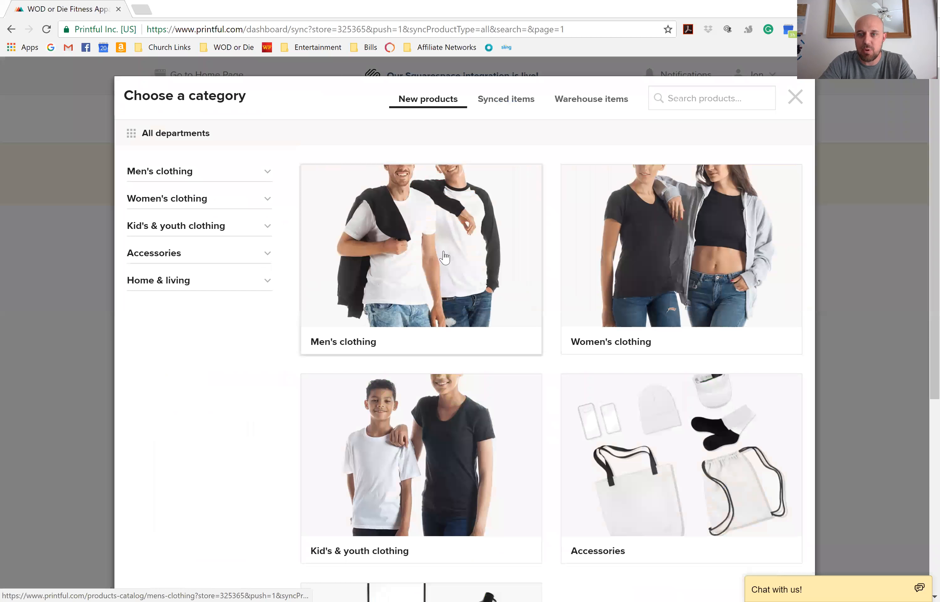
{"action": "left_click", "coordinate": [445, 258]}
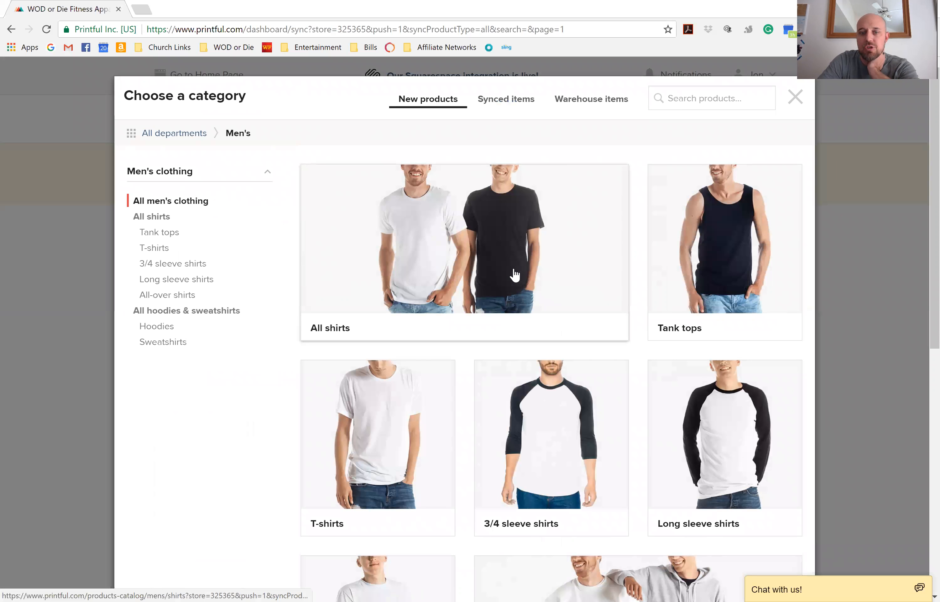
{"action": "left_click", "coordinate": [699, 234]}
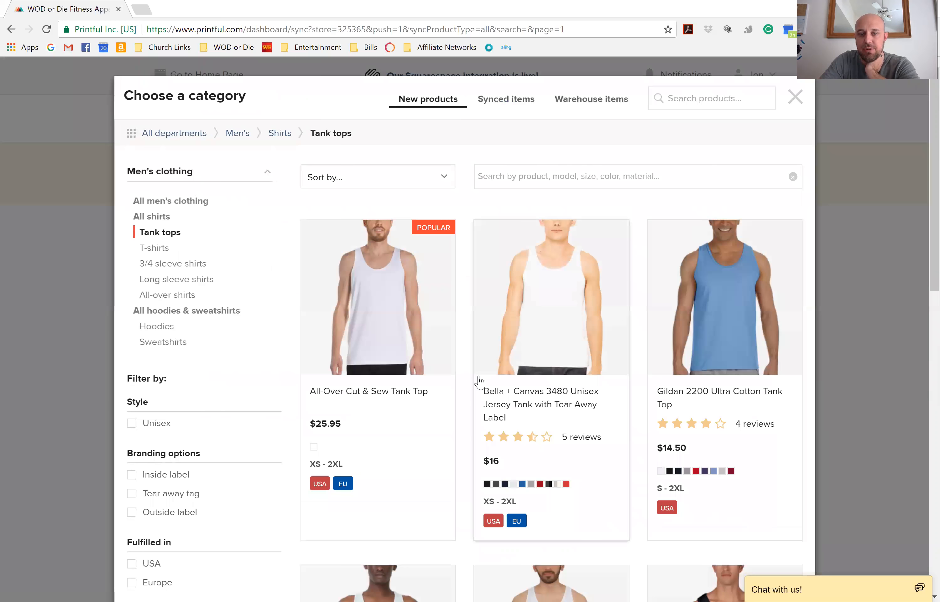
{"action": "scroll", "coordinate": [481, 381], "scroll_direction": "down", "scroll_amount": 2}
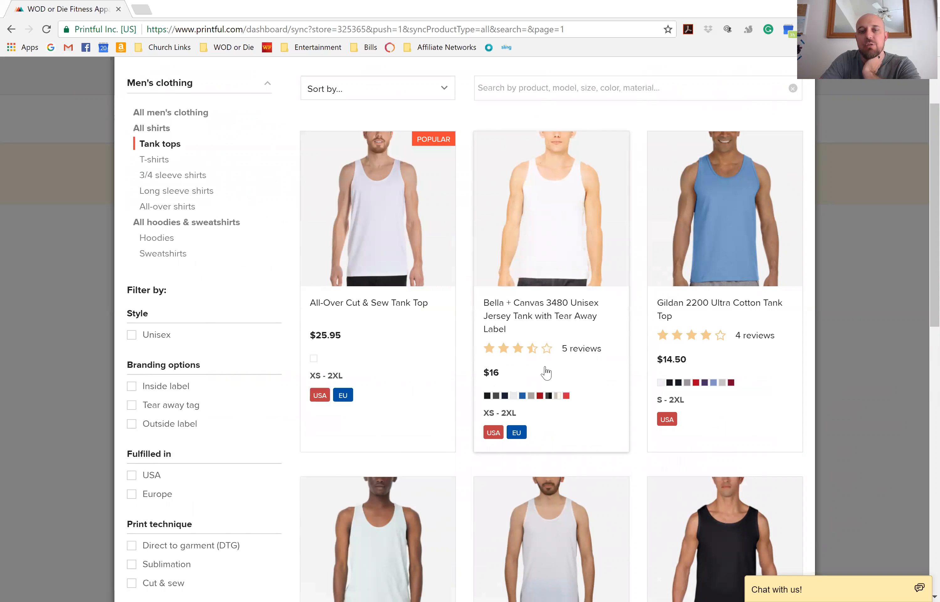
{"action": "scroll", "coordinate": [546, 373], "scroll_direction": "down", "scroll_amount": 8}
{"action": "scroll", "coordinate": [593, 309], "scroll_direction": "up", "scroll_amount": 10}
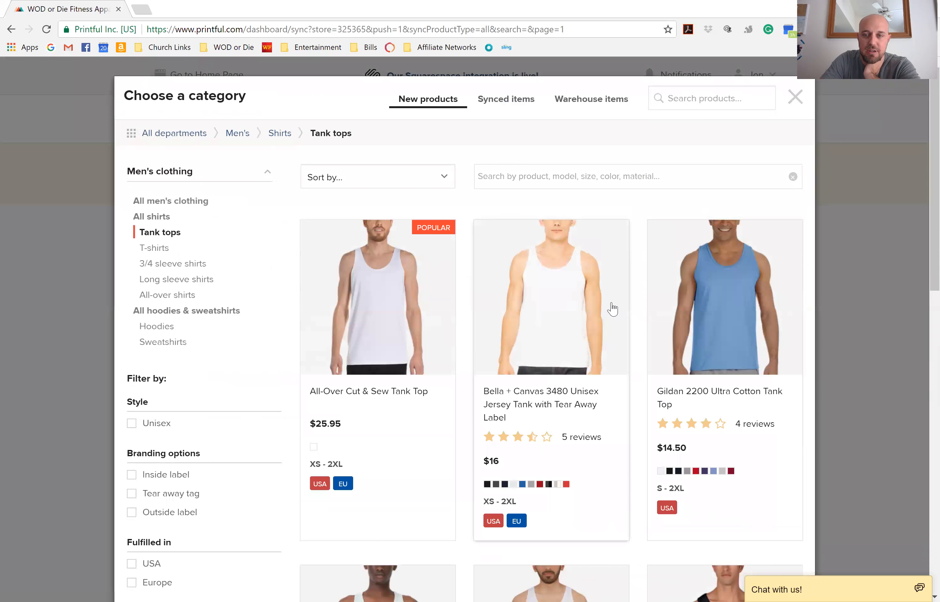